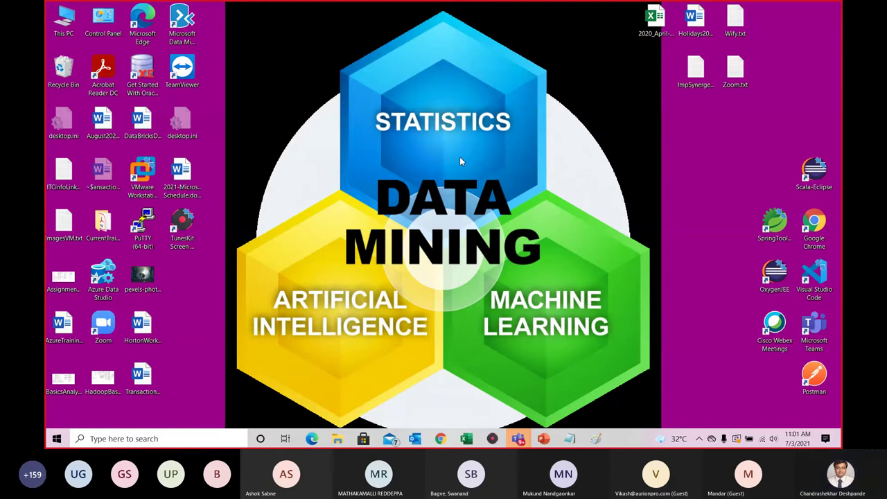
right_click(288, 63)
click(333, 96)
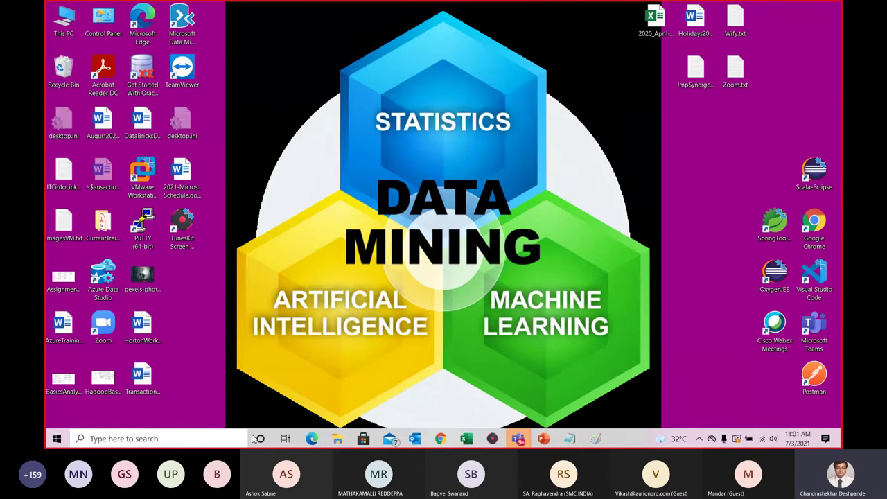
Step: Launch Power BI Desktop and dismiss its start screen to reach a blank report
click(202, 440)
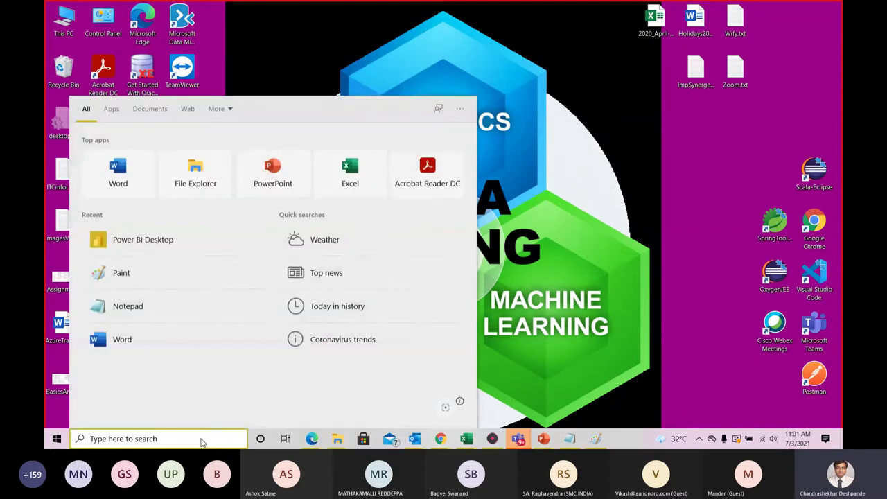
text(o)
key(BackSpace)
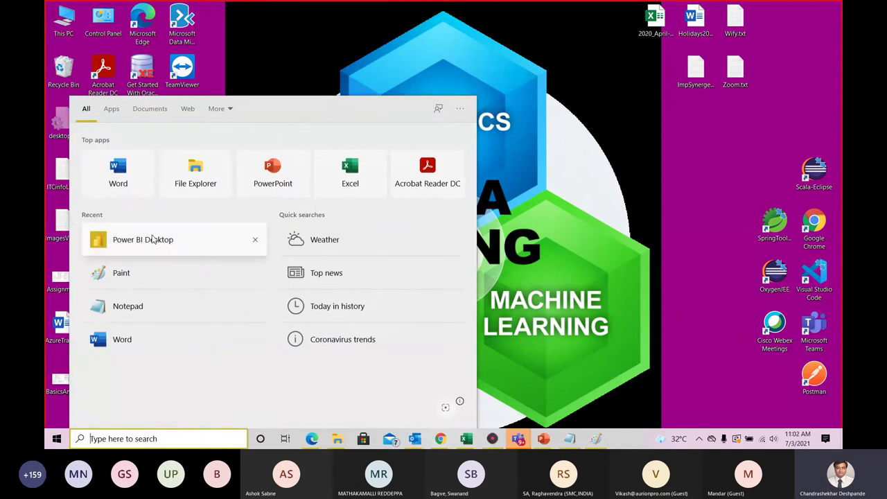
key(Escape)
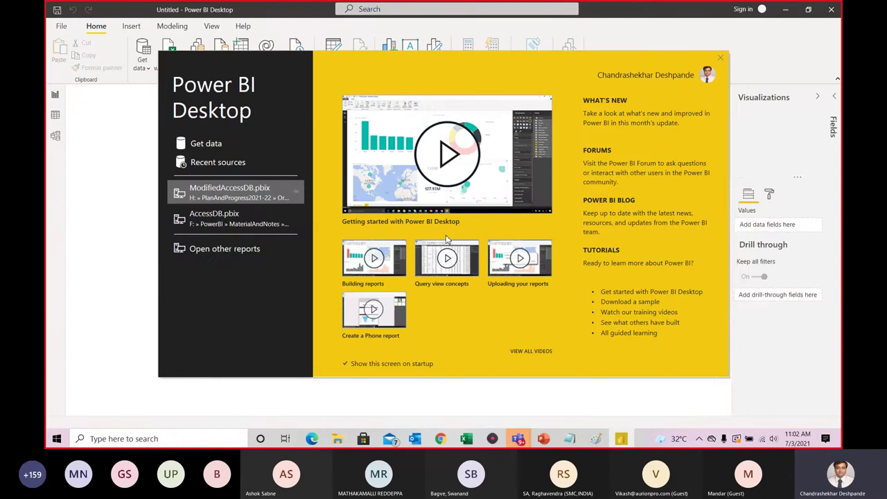
click(720, 60)
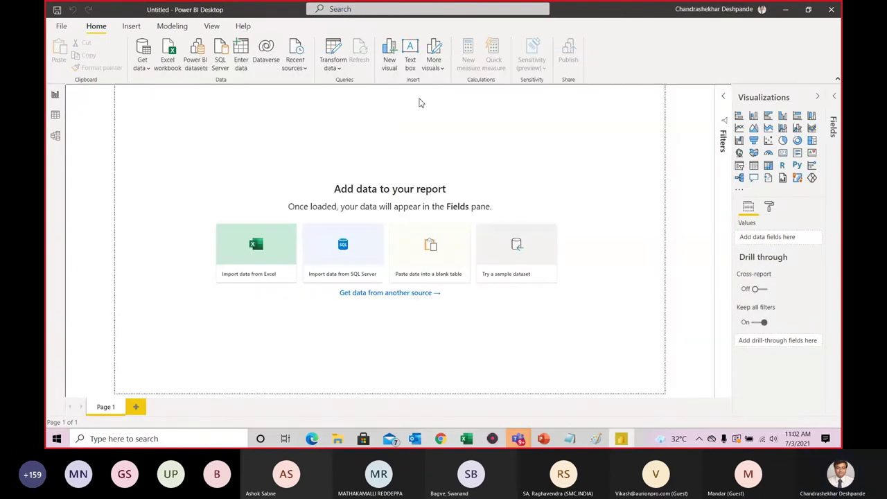
Step: Look through the full list of data connectors, then choose Access database as the source and connect
click(148, 71)
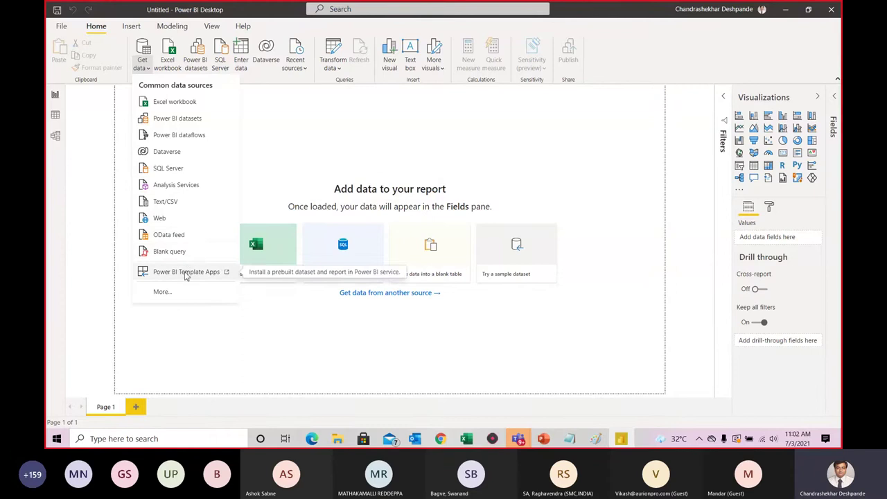
click(173, 299)
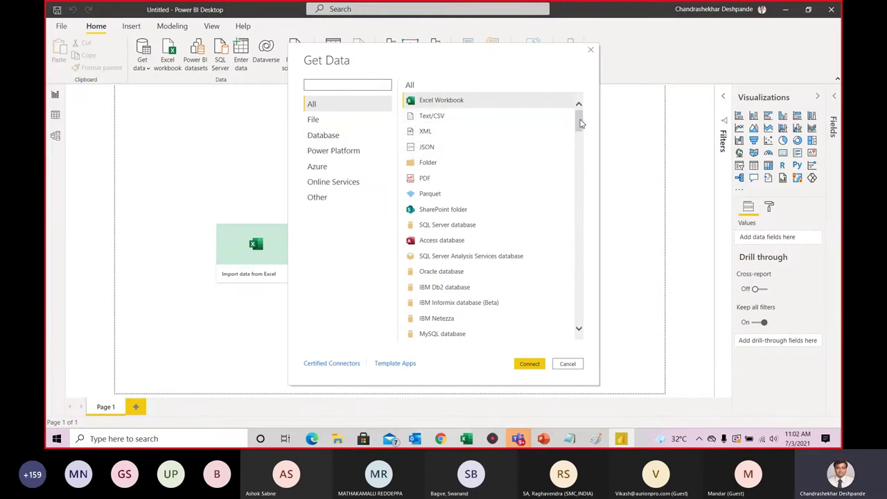
mouse_move(581, 124)
mouse_down()
mouse_move(581, 149)
mouse_move(581, 132)
mouse_up()
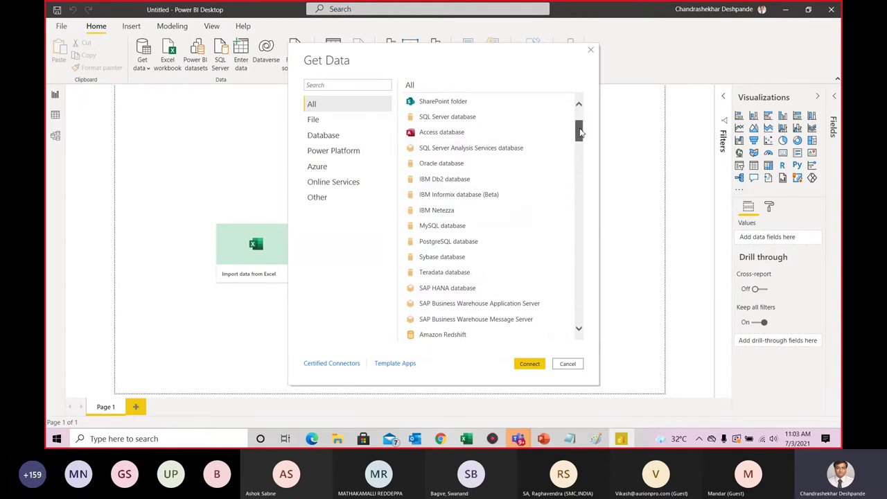
drag(580, 133, 583, 173)
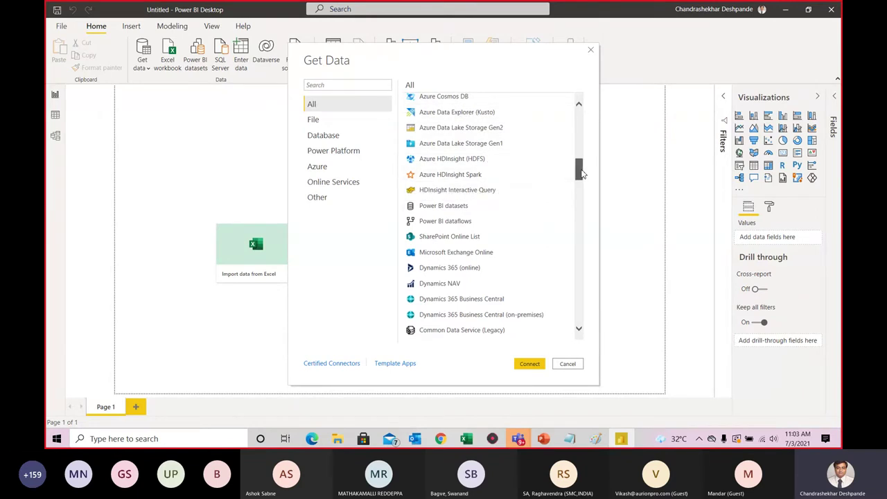
drag(580, 172, 582, 178)
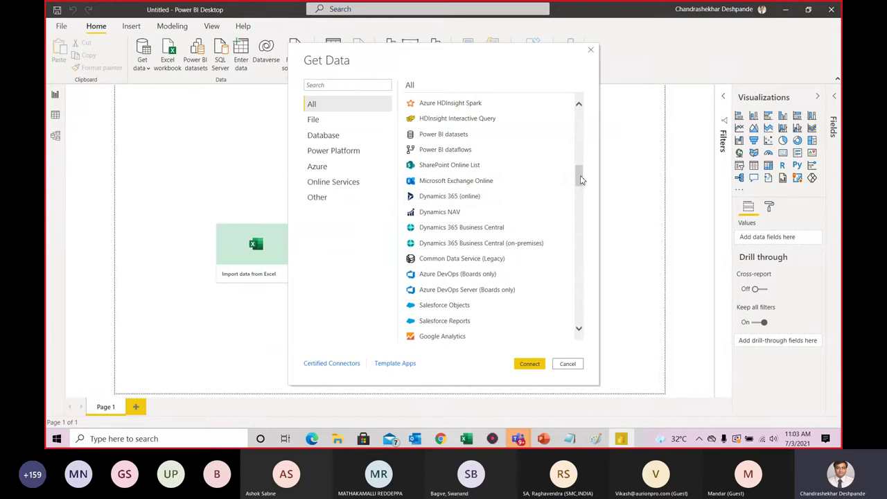
drag(581, 179, 581, 191)
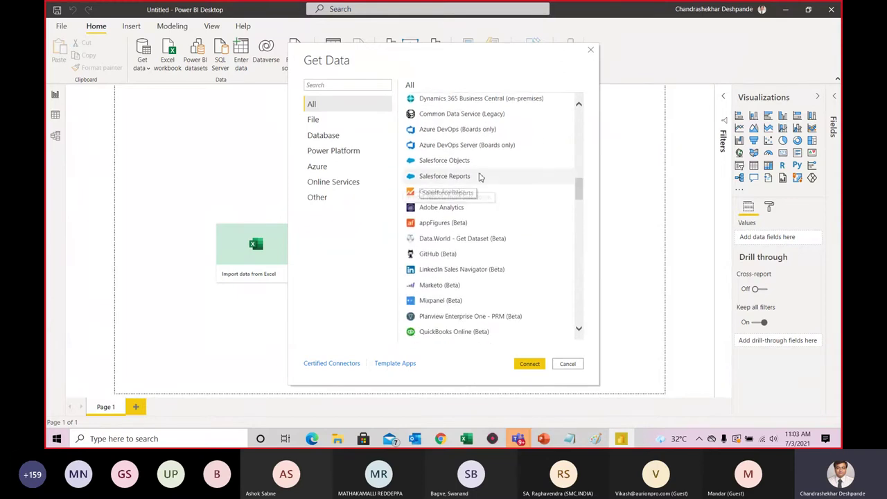
drag(579, 187, 579, 121)
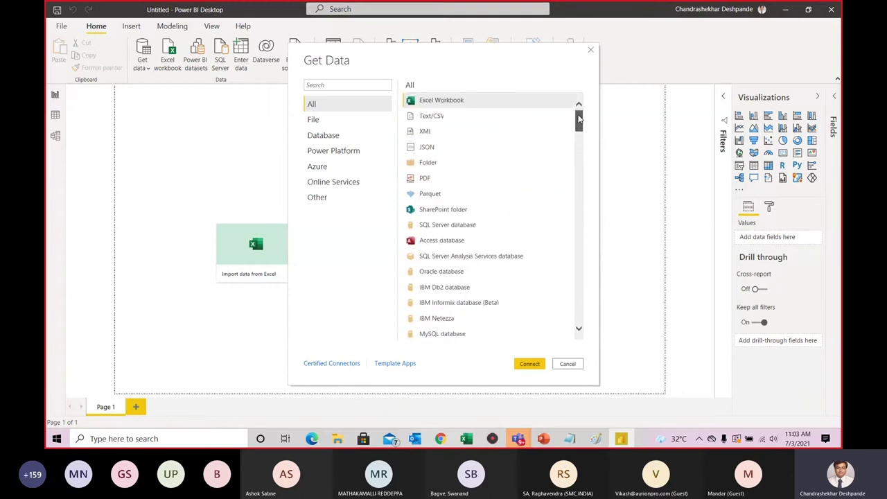
click(449, 244)
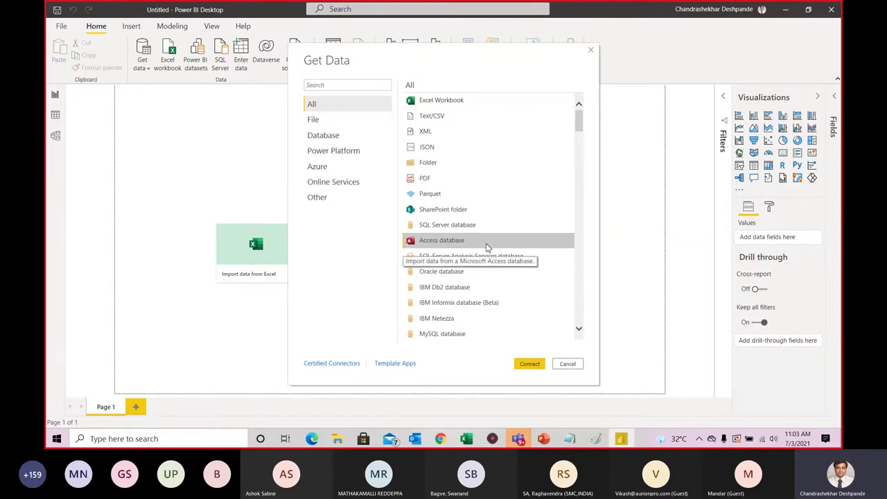
click(529, 364)
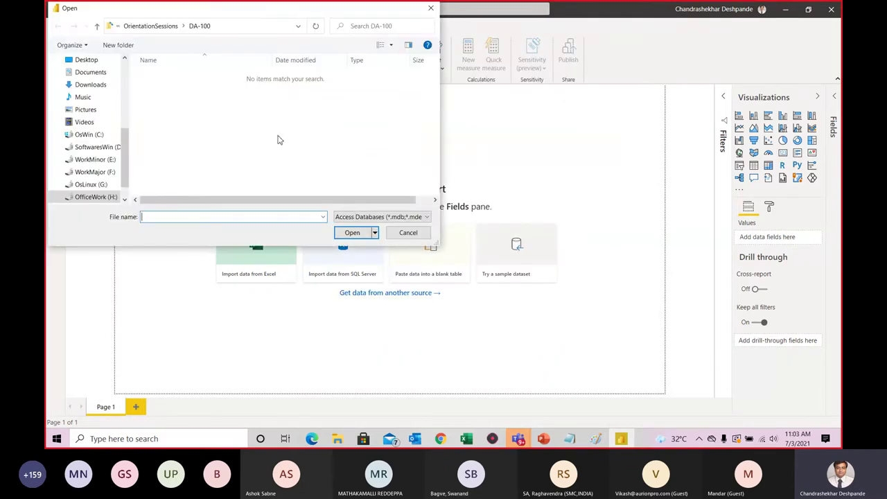
Step: Open PowerBI.accdb from the Notes\Labs\AccessDB folder, inside PowerBI\MaterialAndNotes on the WorkMajor (F:) drive
click(92, 173)
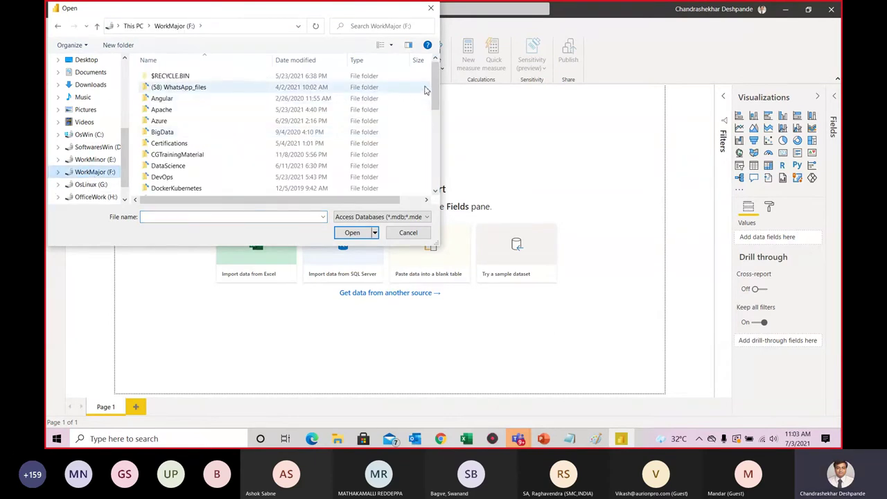
drag(435, 83, 432, 144)
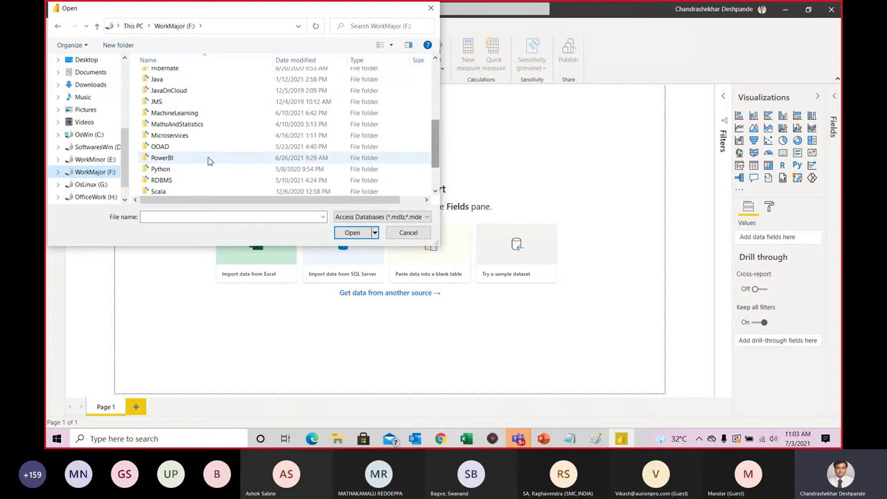
double_click(158, 159)
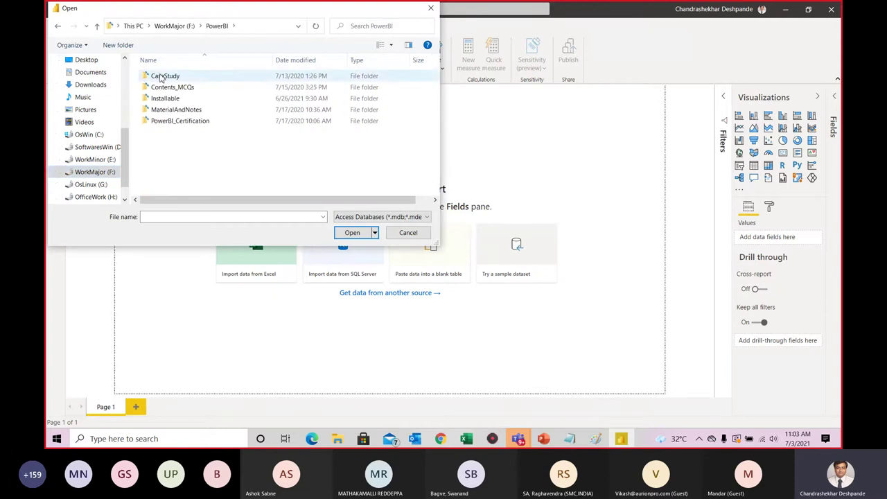
double_click(164, 111)
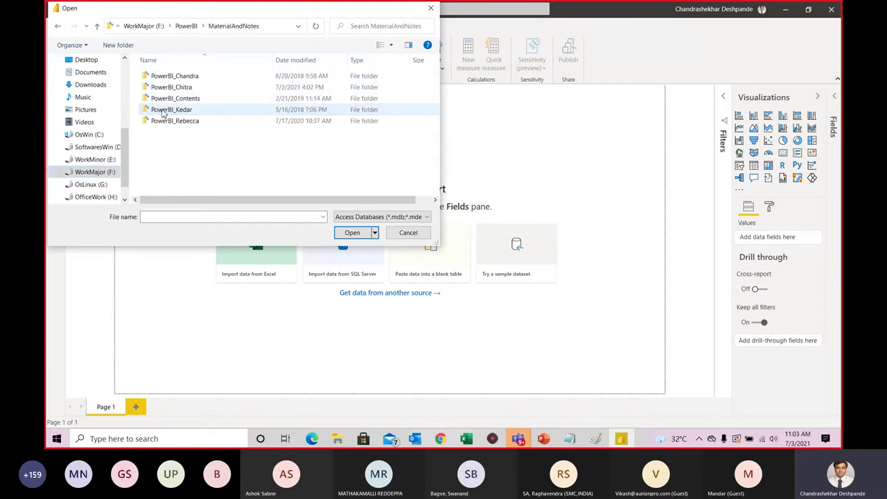
double_click(173, 77)
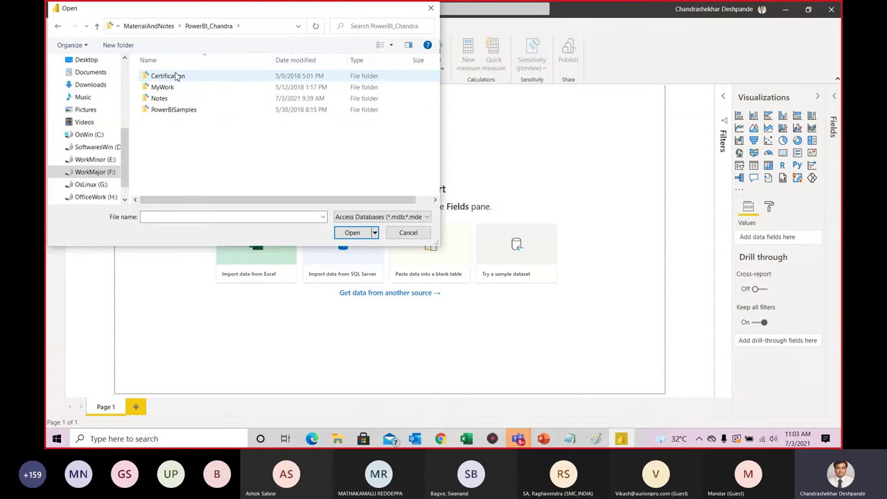
click(167, 101)
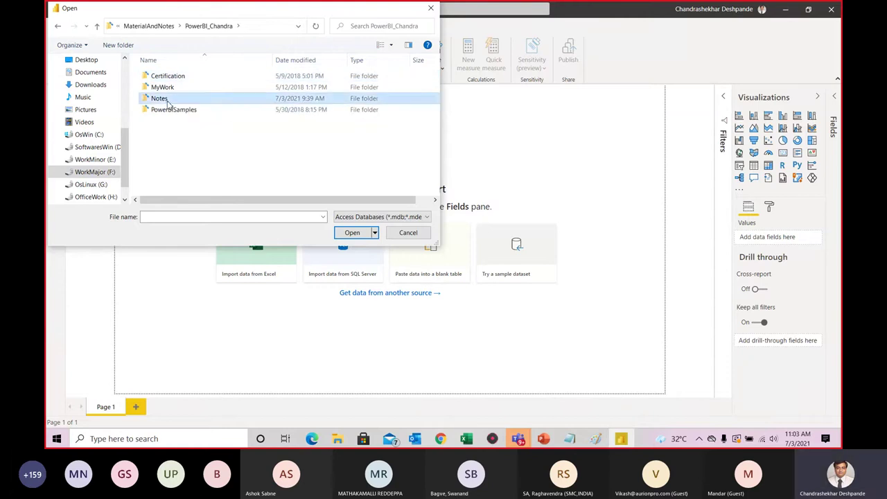
double_click(167, 101)
double_click(171, 79)
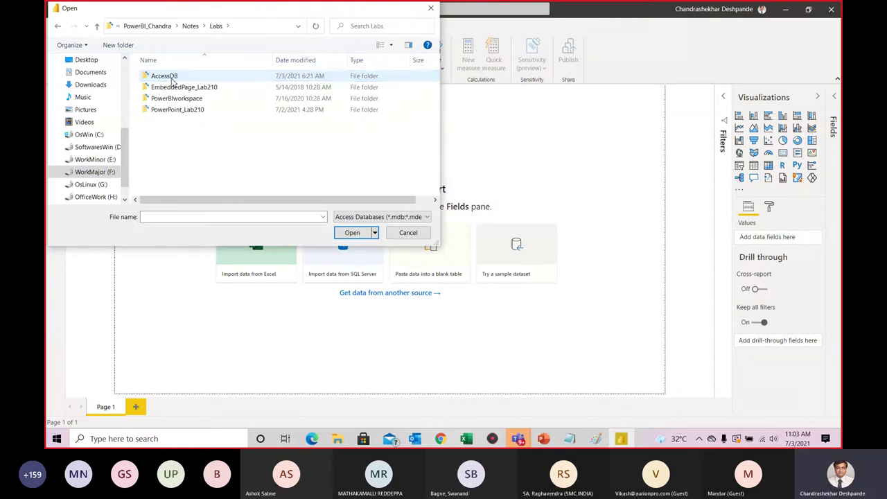
double_click(172, 80)
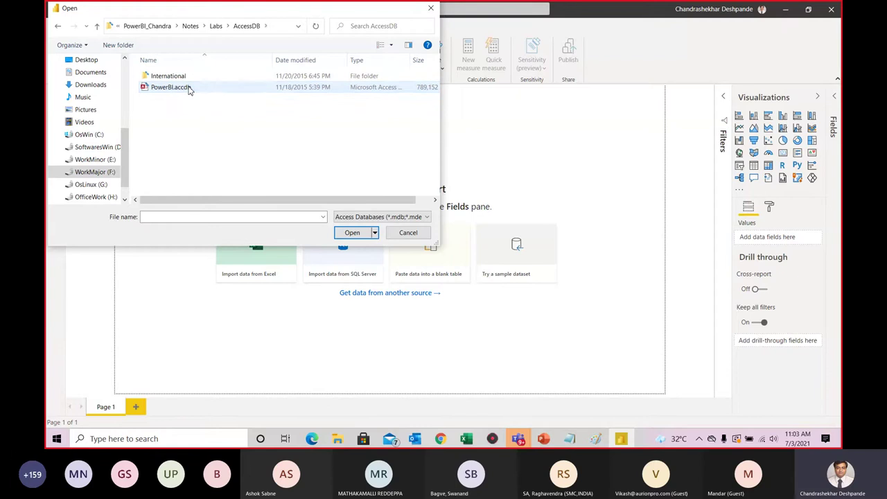
click(188, 88)
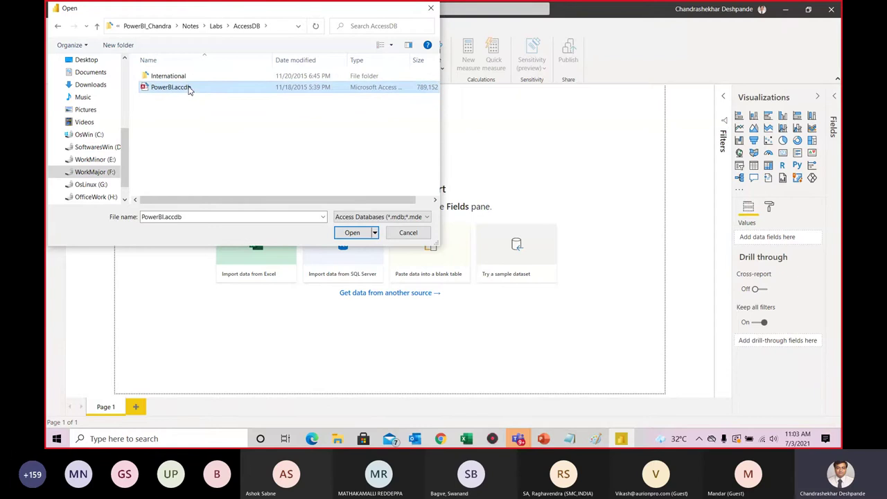
click(359, 238)
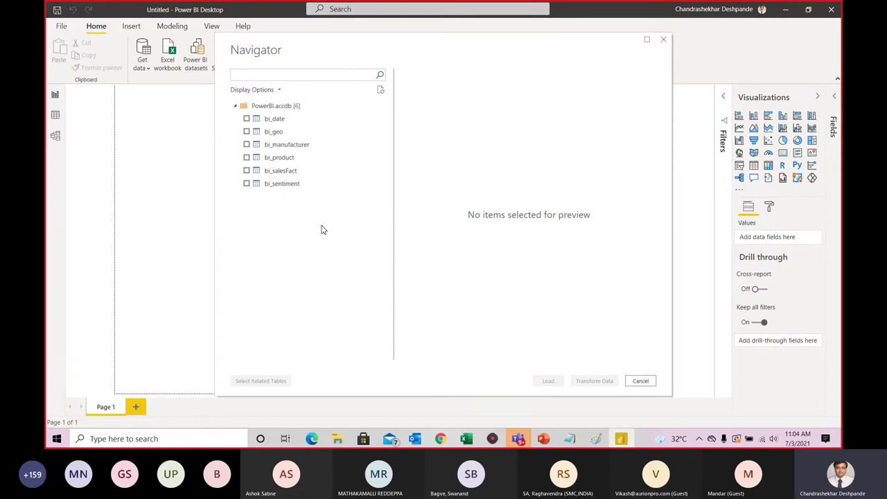
Step: Preview the database tables, then load bi_date, bi_geo, bi_manufacturer, bi_product and bi_salesFact into the report
click(281, 120)
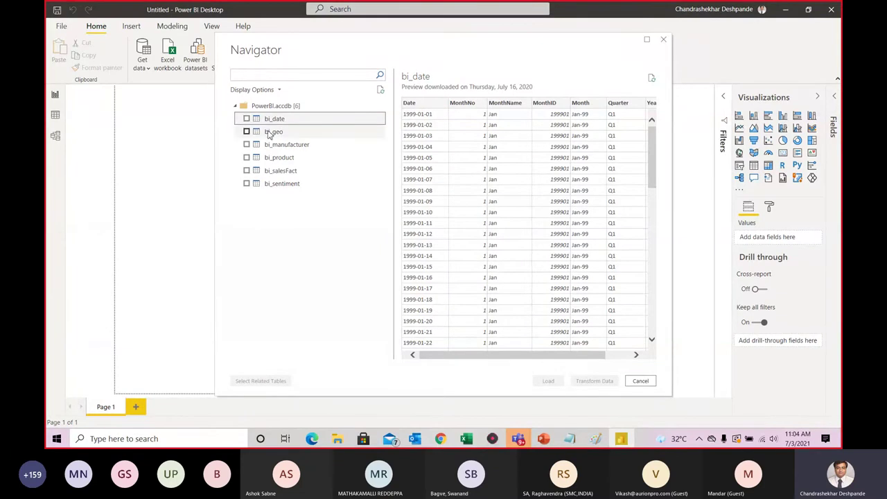
click(272, 133)
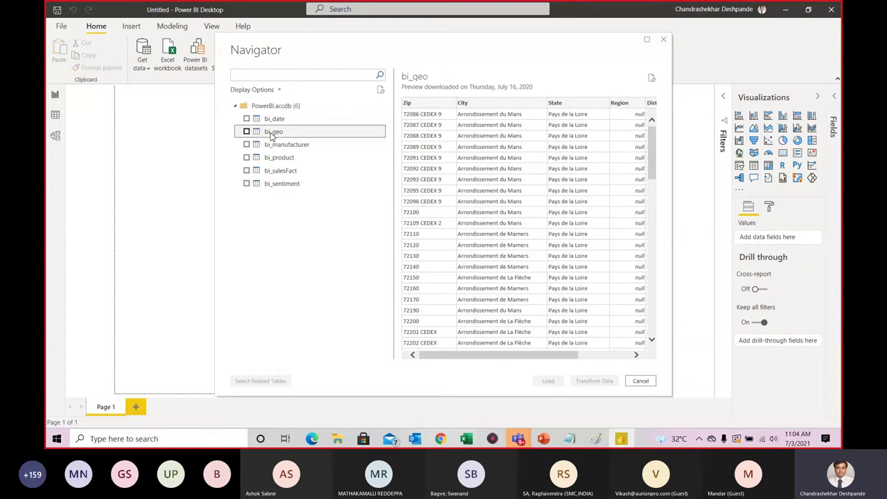
click(280, 147)
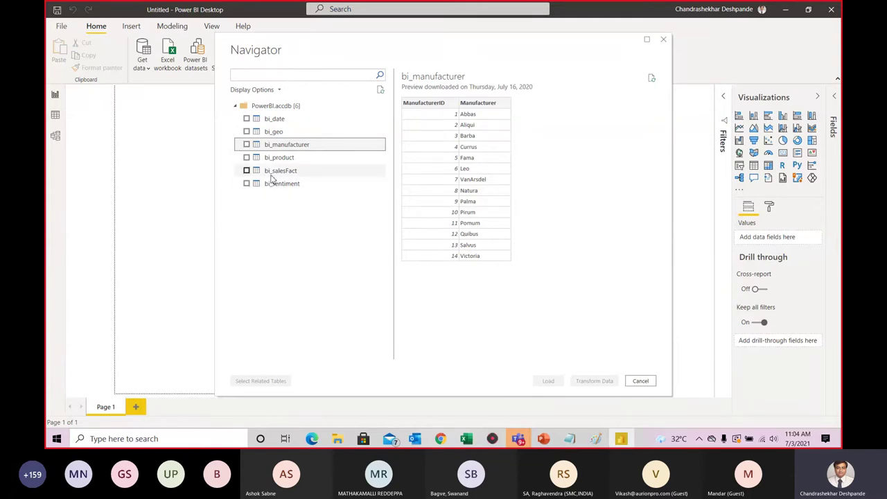
click(247, 119)
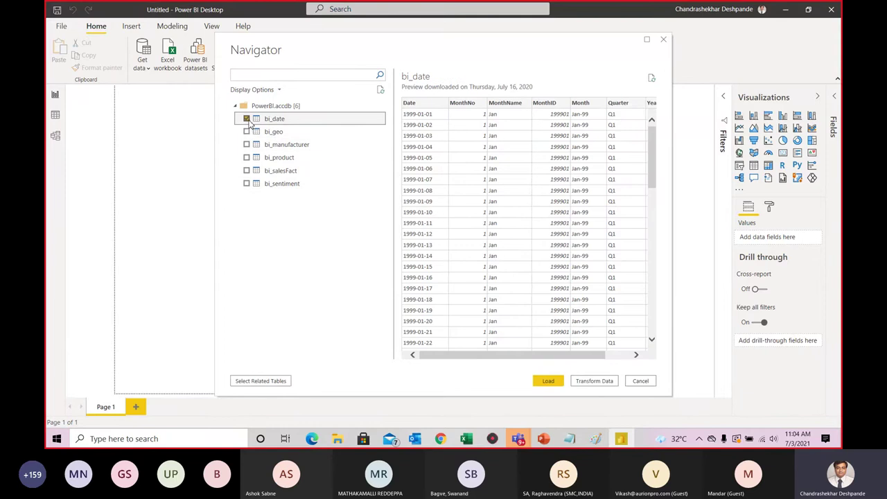
click(247, 131)
click(247, 144)
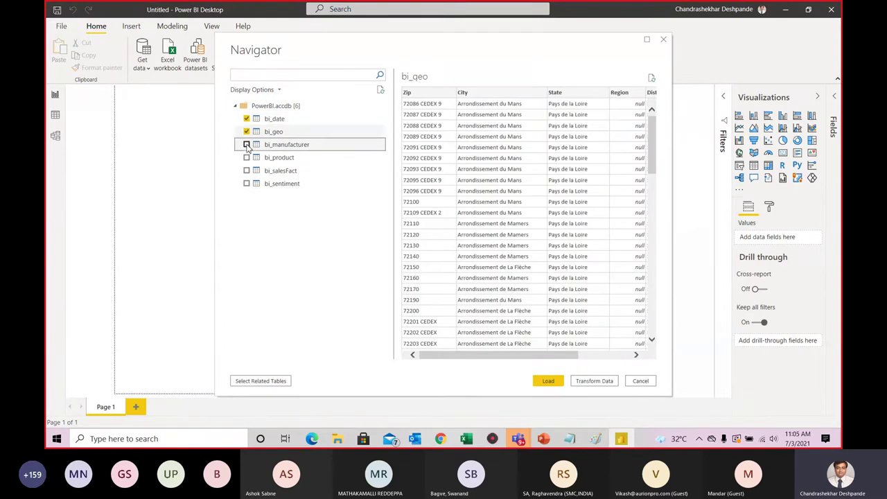
click(247, 157)
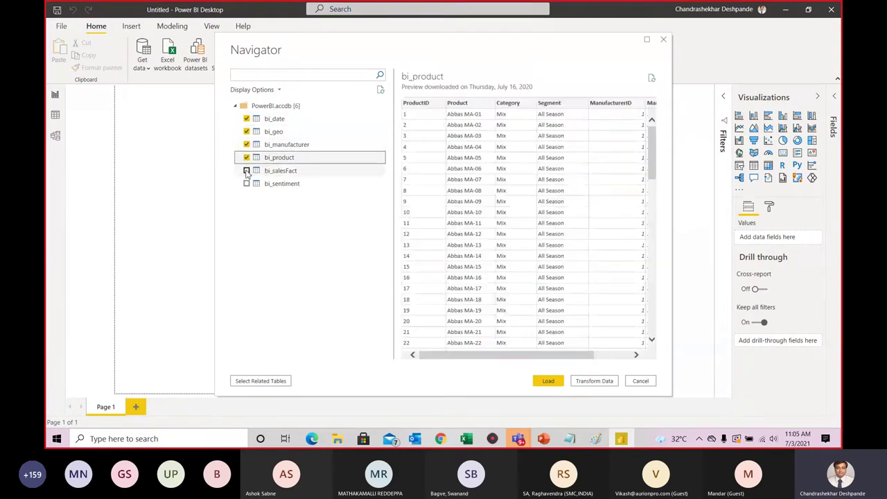
click(247, 170)
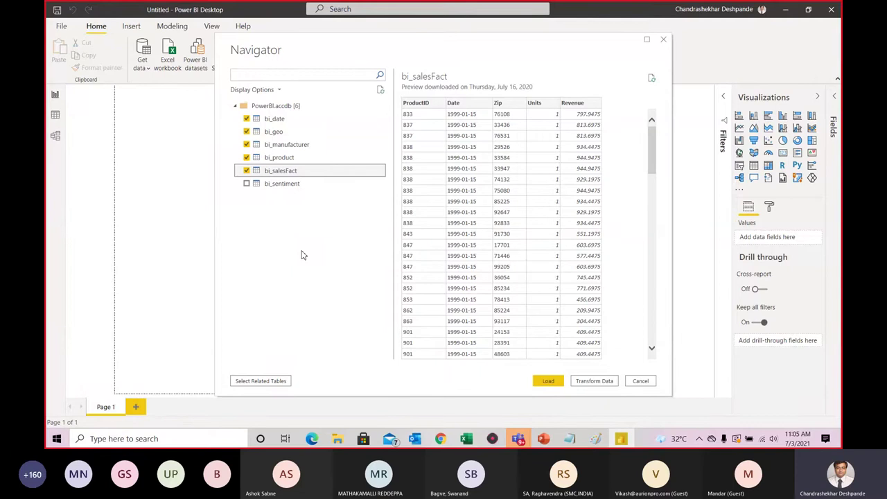
click(544, 385)
click(548, 382)
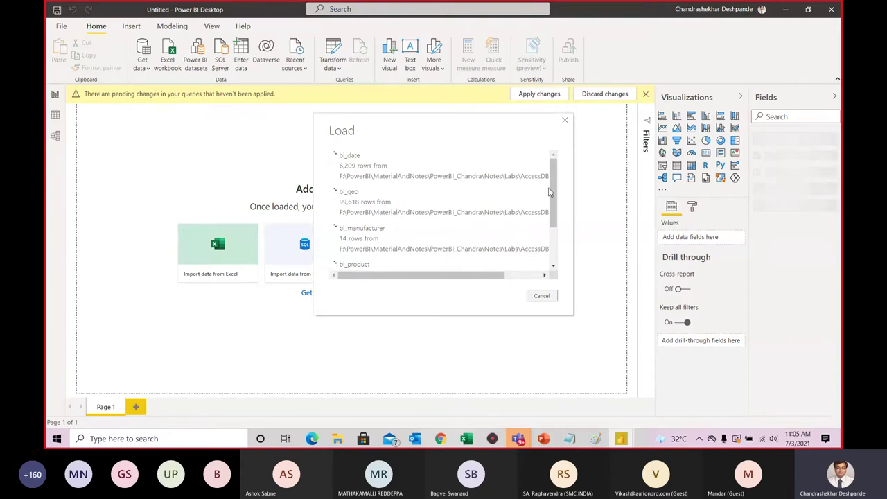
mouse_move(553, 192)
mouse_down()
mouse_move(553, 262)
mouse_move(552, 188)
mouse_up()
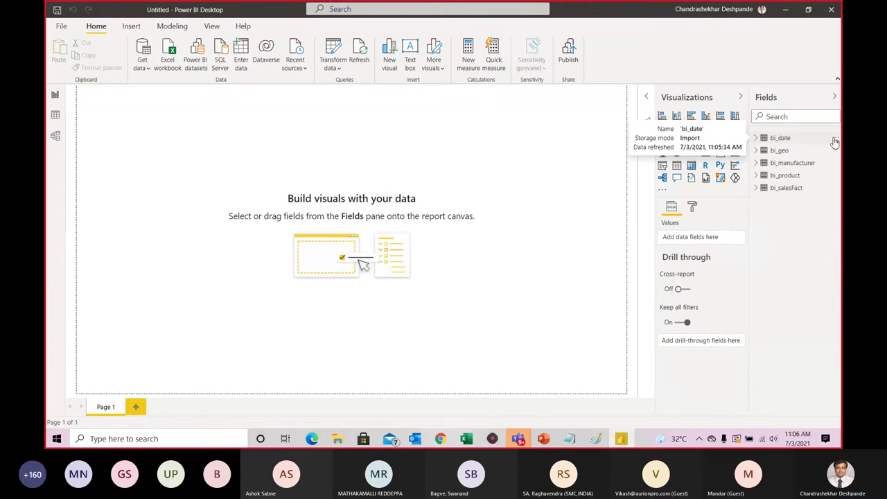
Step: Display the rows of the bi_date table in Data view
click(780, 139)
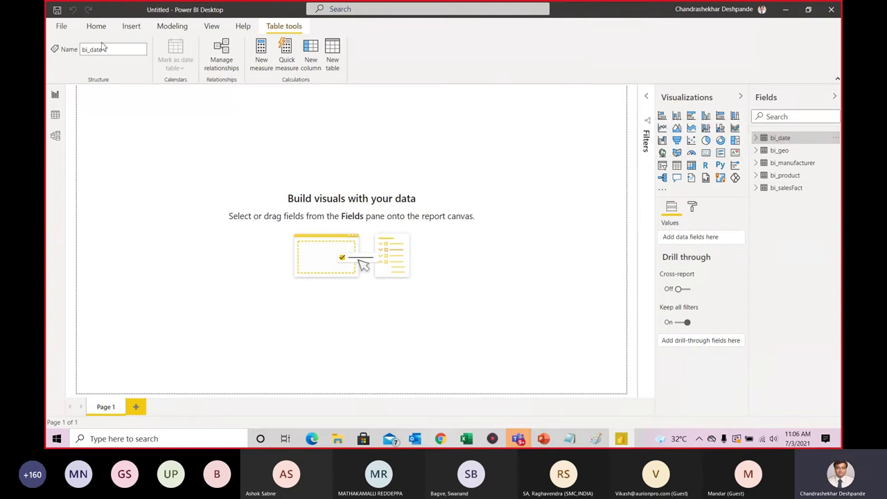
click(56, 116)
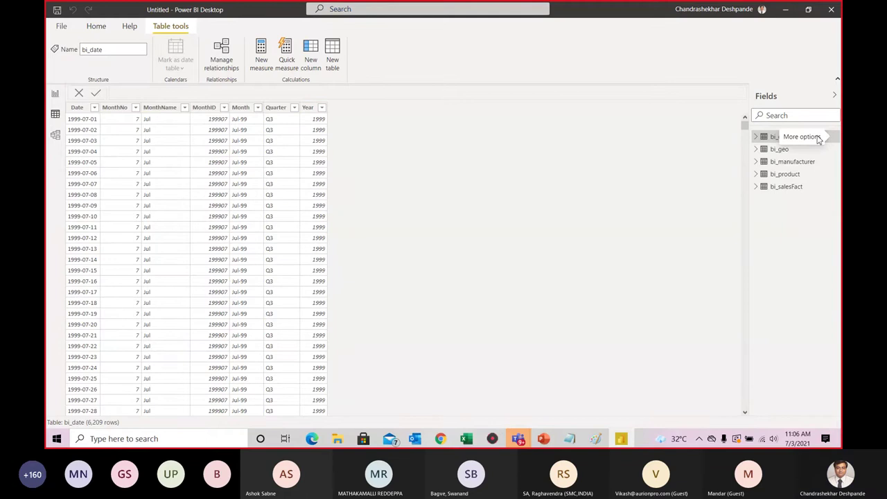
Step: Open the bi_date table's query for editing and rename the query to Date
click(757, 138)
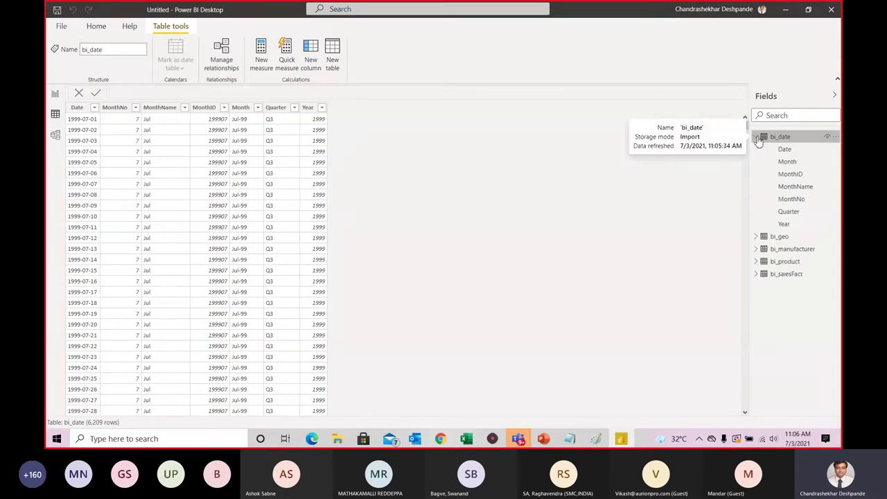
click(836, 138)
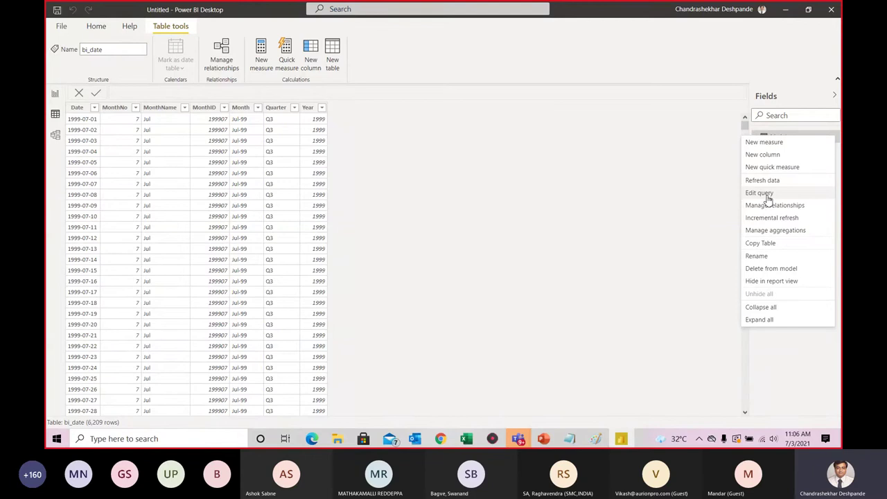
click(760, 193)
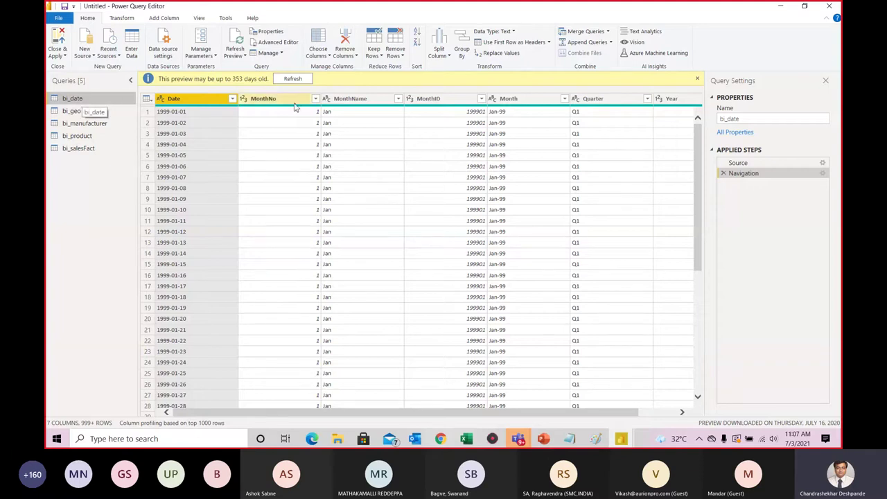
click(753, 120)
click(745, 121)
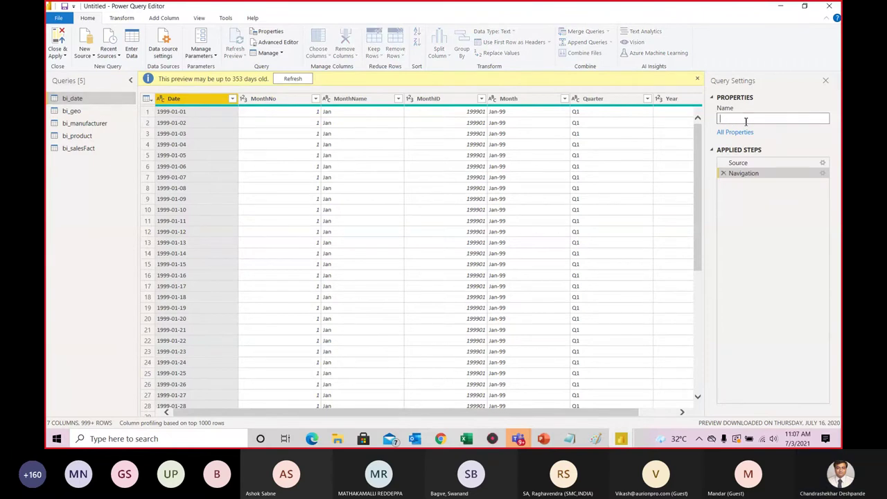
text(Date)
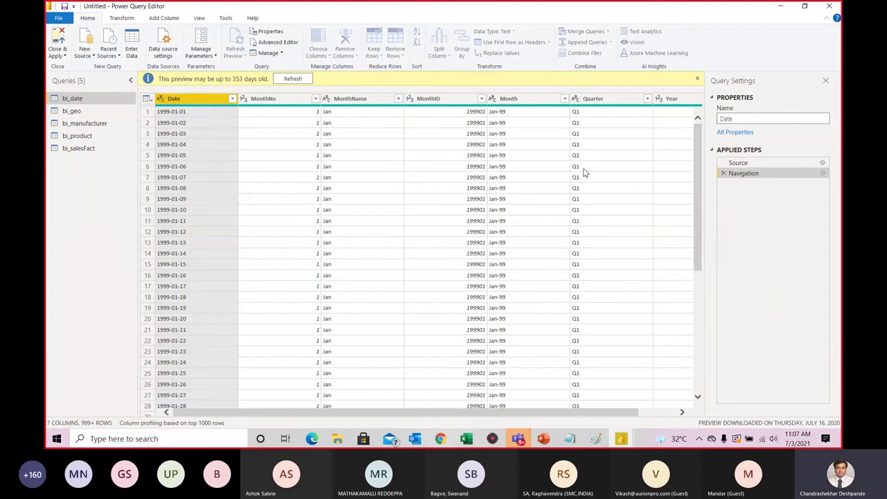
key(Return)
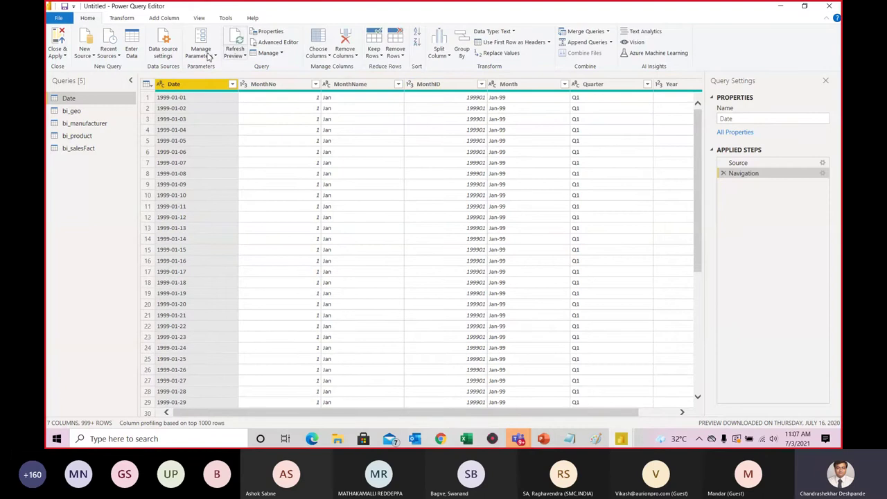
Step: Rename the bi_geo query to Location
click(72, 112)
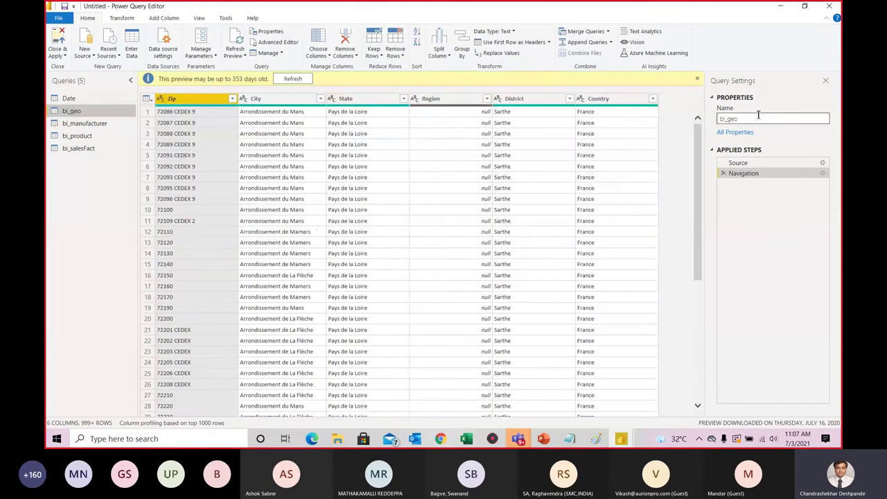
drag(758, 118, 697, 122)
text(Location)
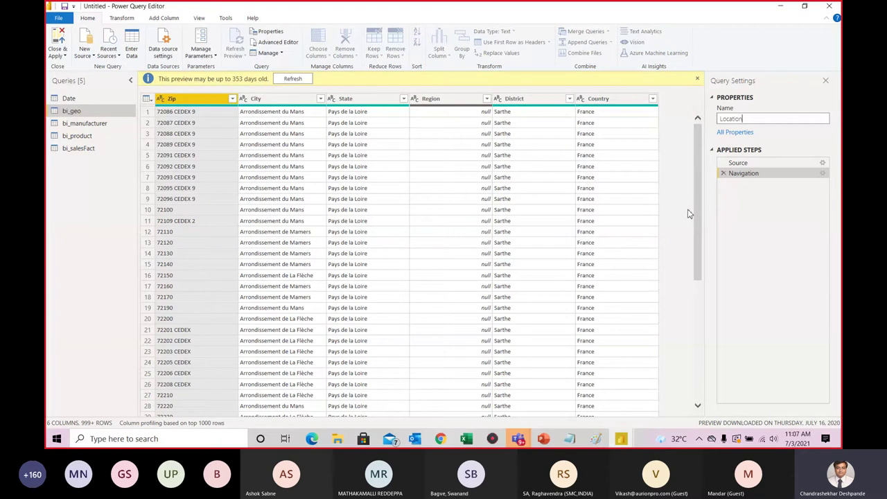
key(Return)
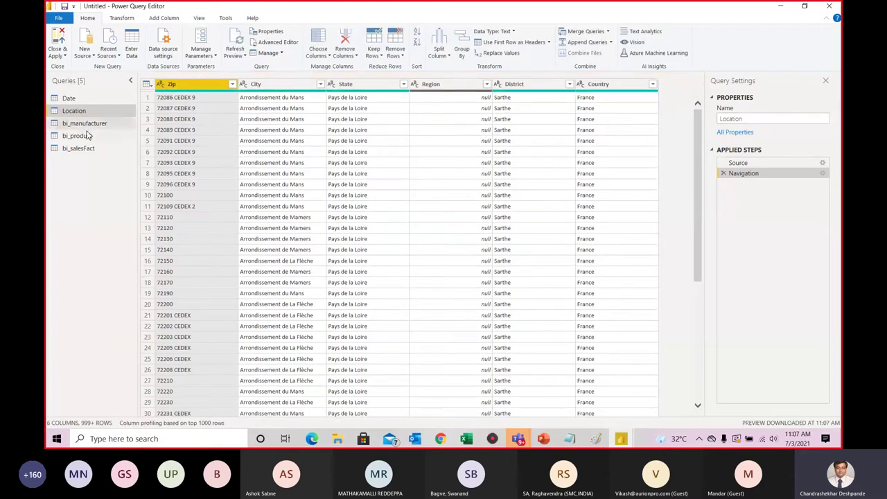
Step: Rename the bi_manufacturer query to Manufacturer
click(84, 125)
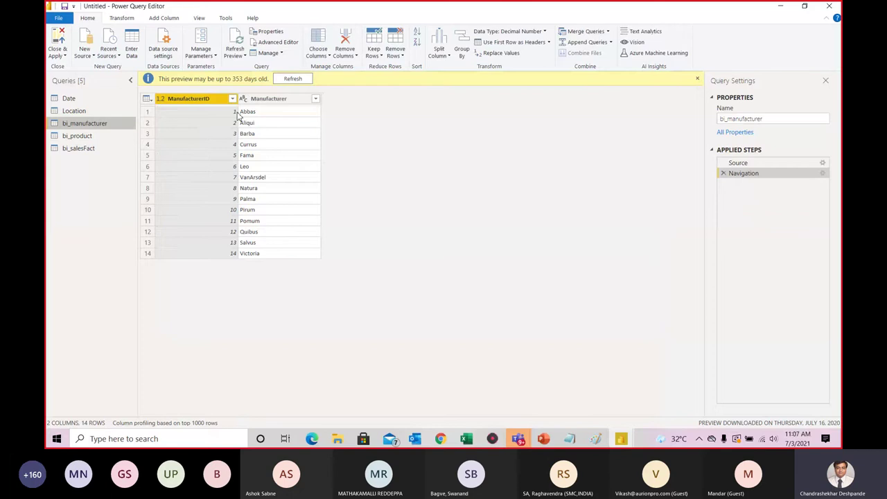
click(733, 119)
key(BackSpace)
key(BackSpace)
key(BackSpace)
key(BackSpace)
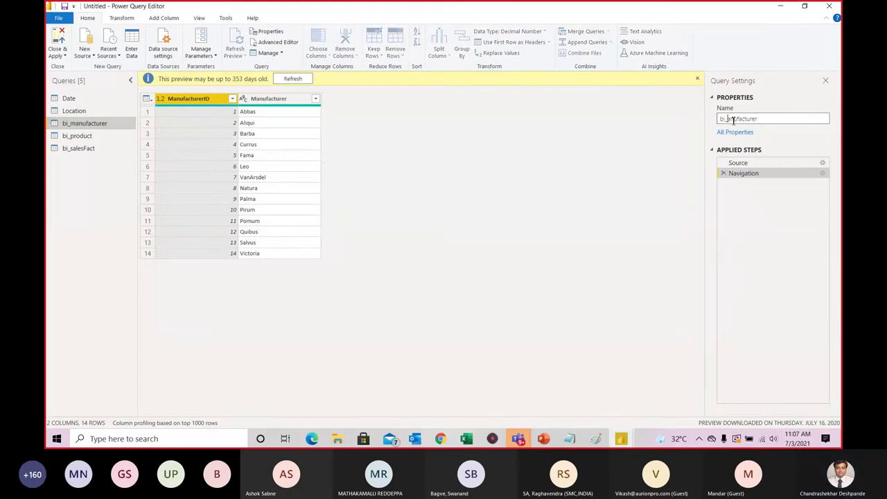
text(M)
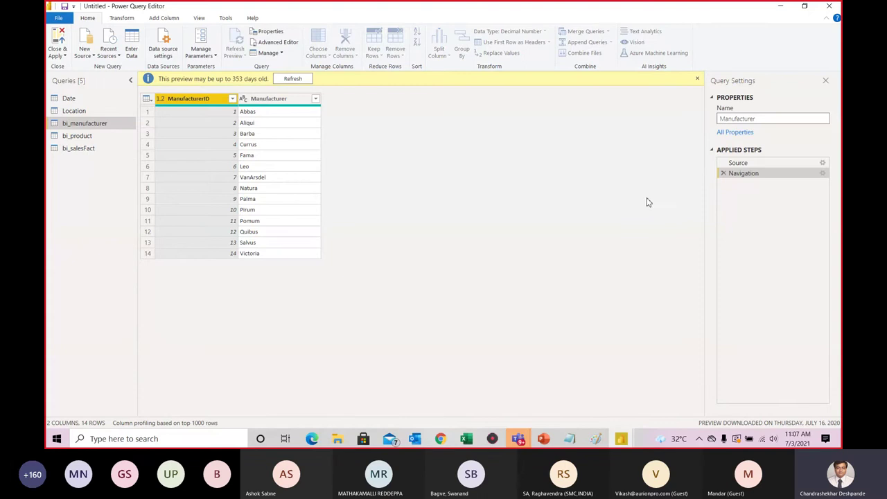
key(Return)
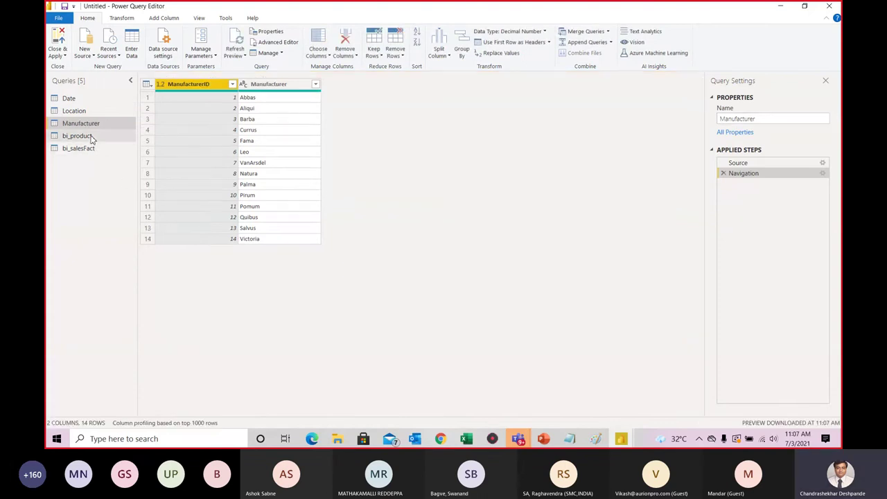
Step: Rename the bi_product query to Product
click(78, 136)
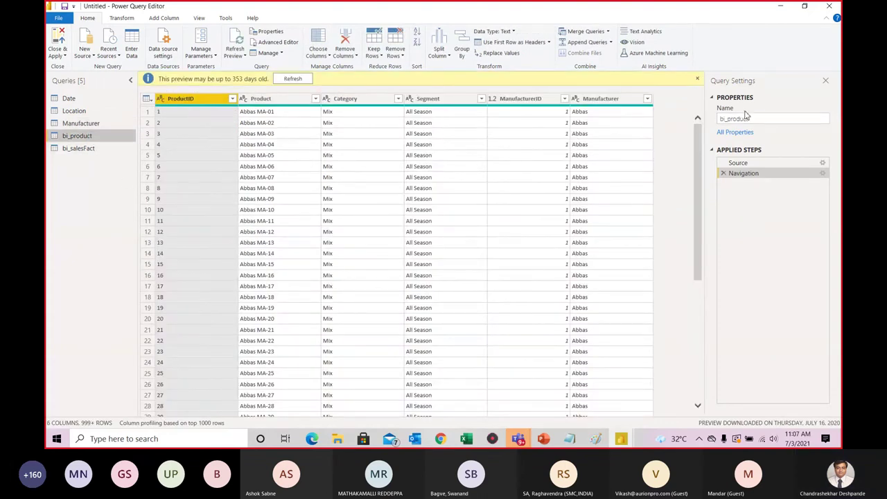
click(734, 119)
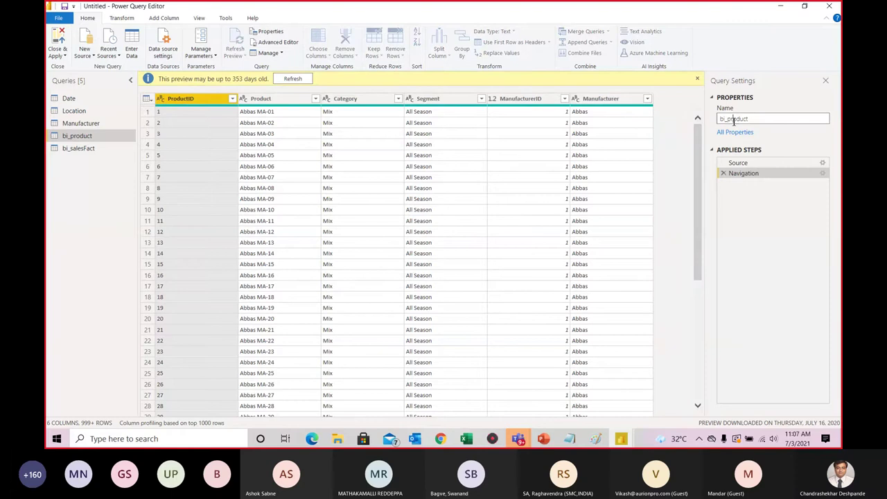
key(BackSpace)
key(BackSpace)
key(BackSpace)
key(Return)
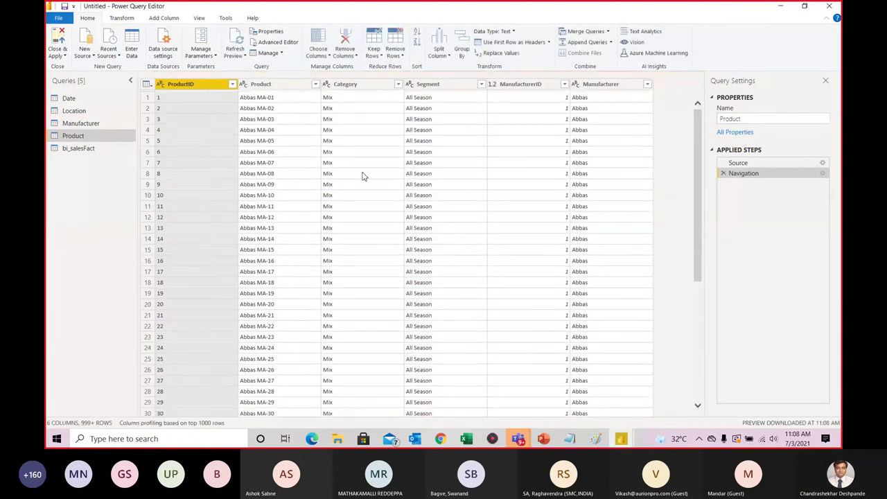
Step: Rename the bi_salesFact query to Sales
click(79, 148)
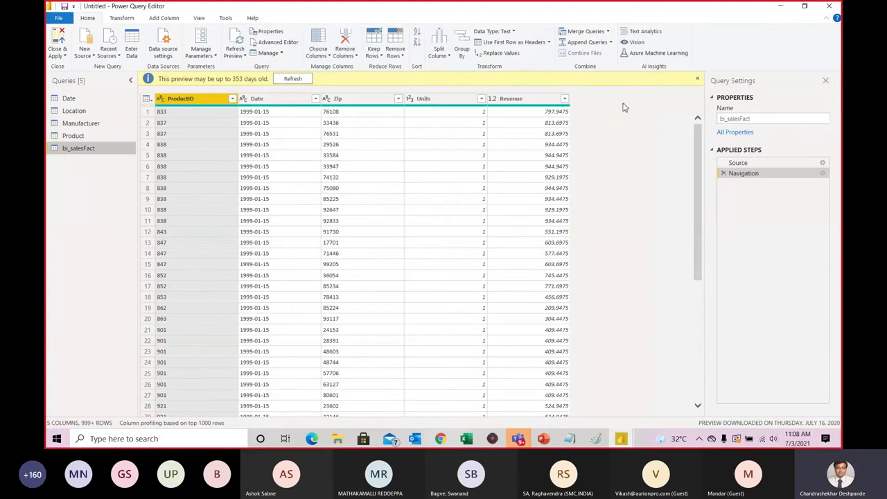
click(740, 120)
double_click(757, 120)
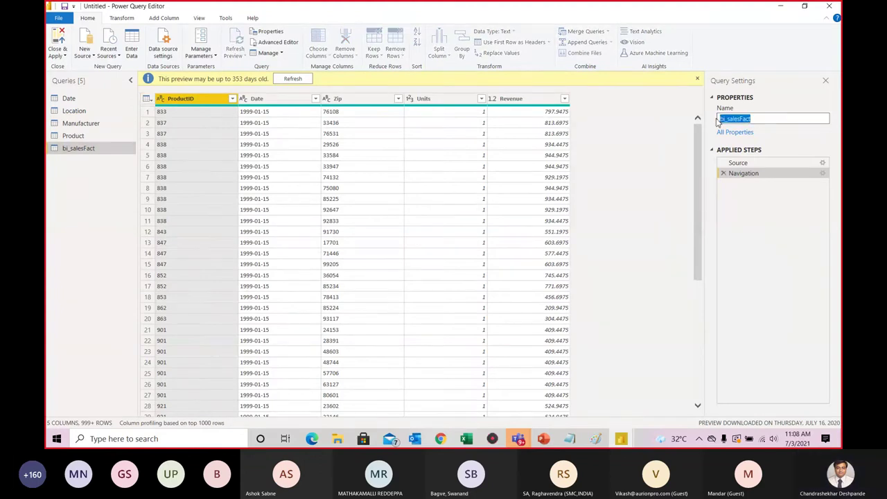
text(Sales)
key(Return)
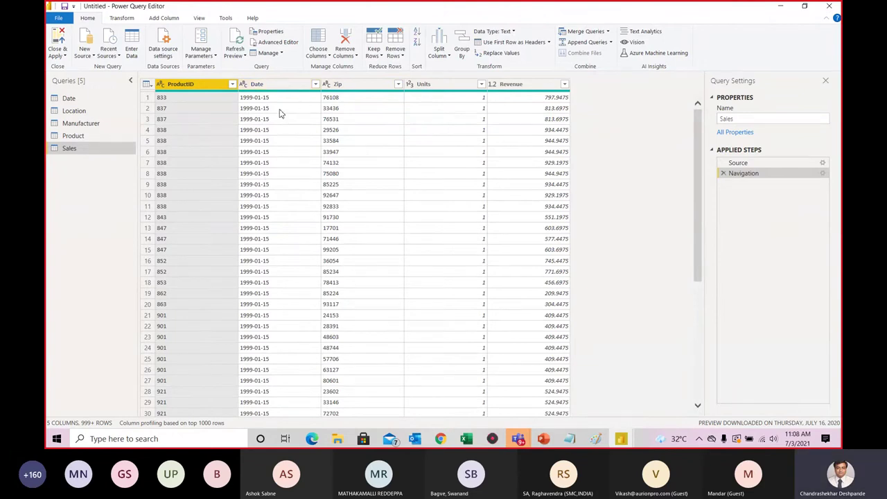
Step: Change the data type of the Date column in the Sales query to Date
click(315, 84)
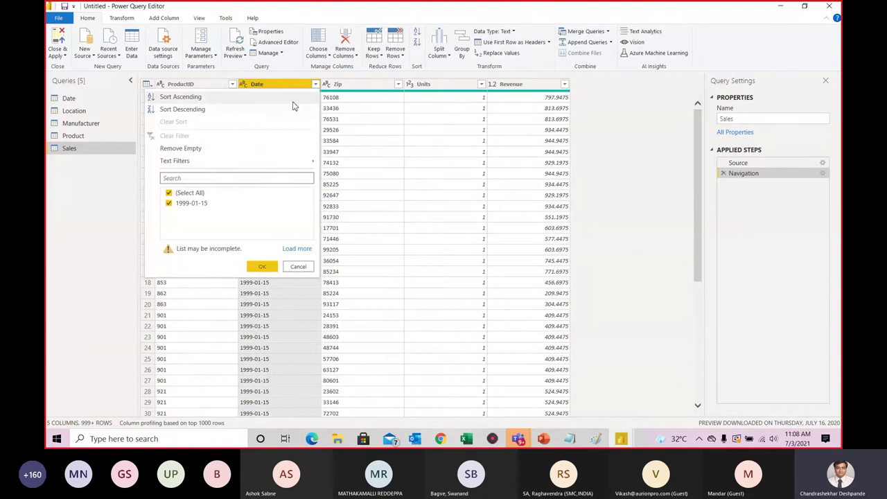
click(272, 89)
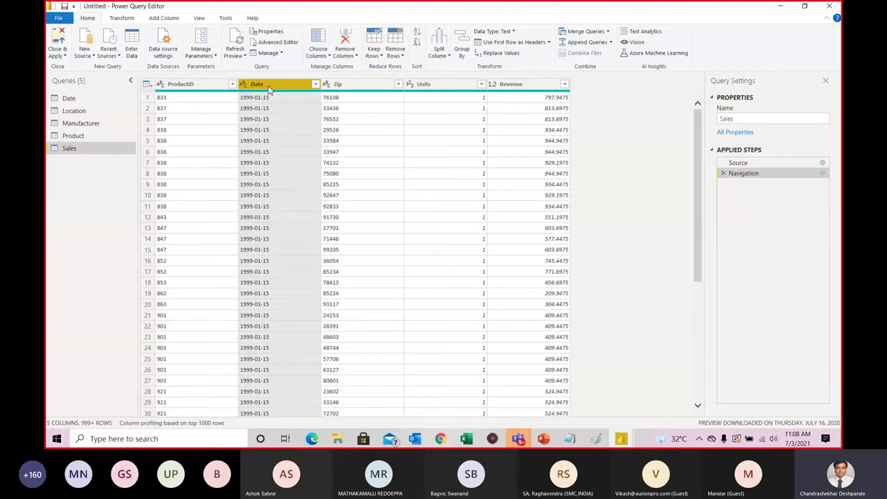
right_click(271, 87)
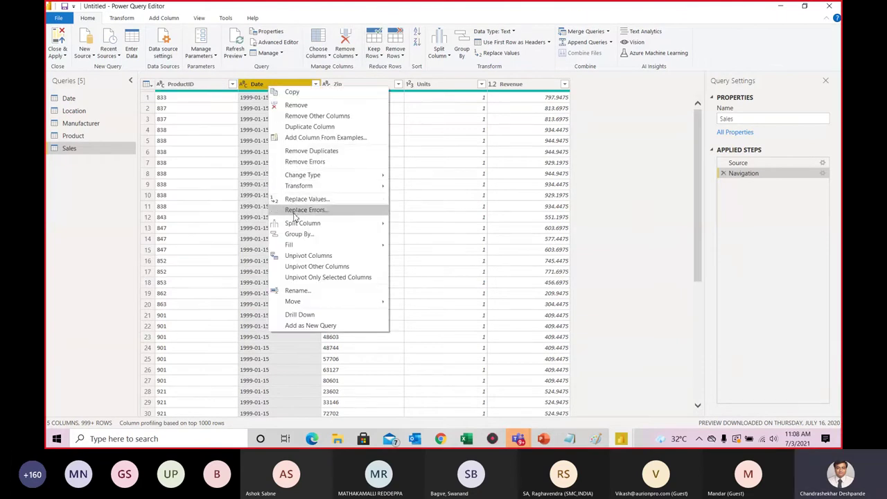
mouse_move(321, 177)
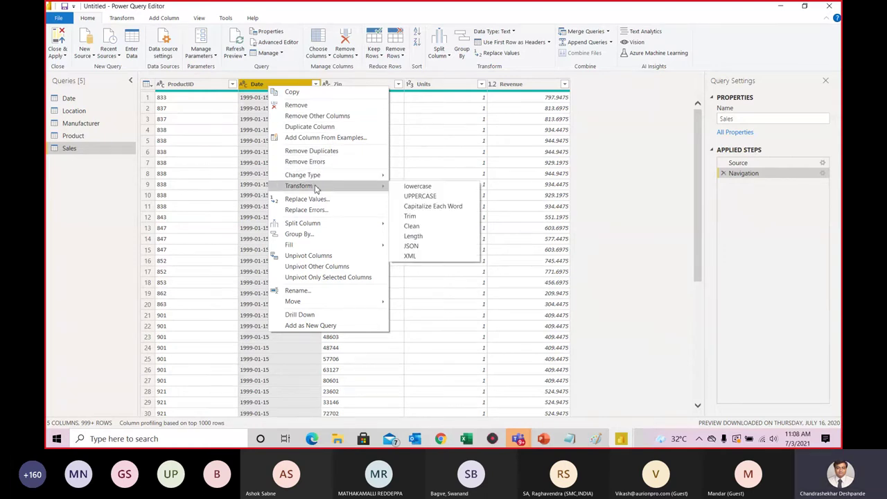
mouse_move(309, 225)
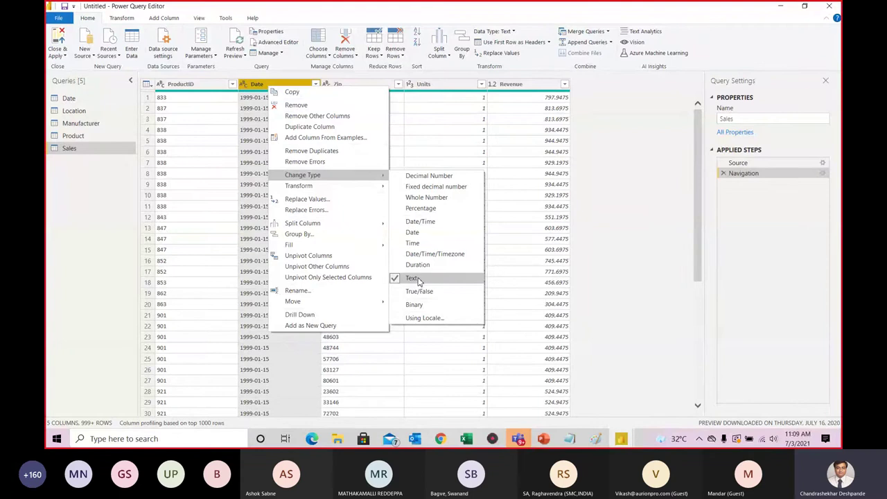
click(424, 237)
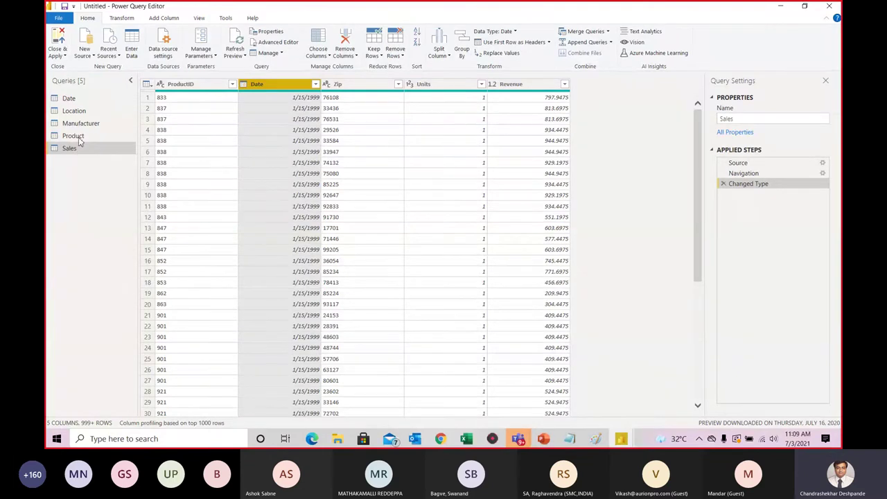
Step: Change the data type of the Date column in the Date query to Date
click(69, 99)
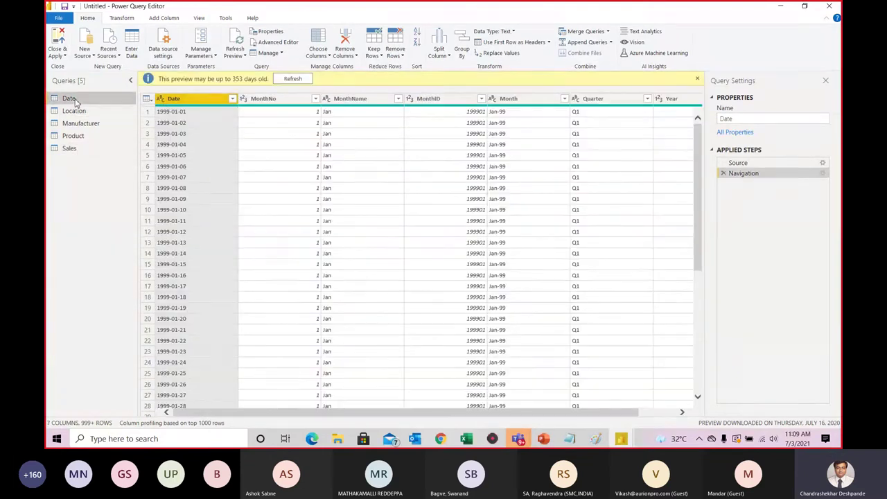
right_click(192, 101)
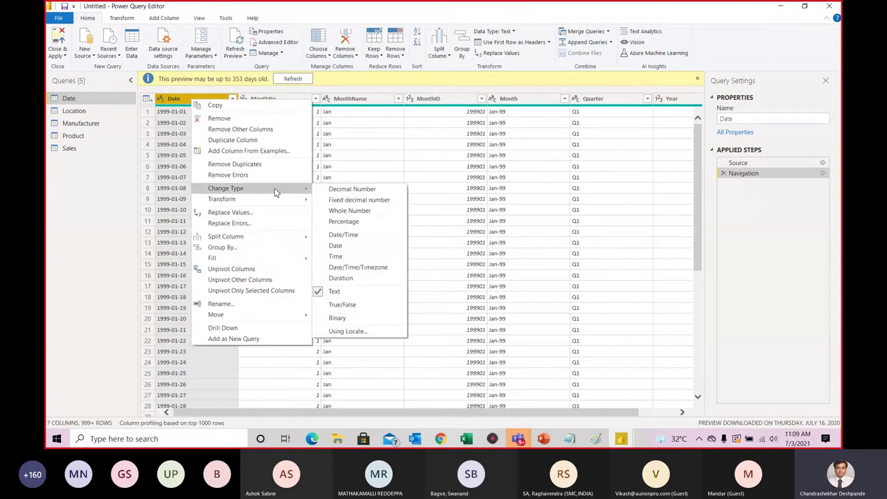
click(362, 253)
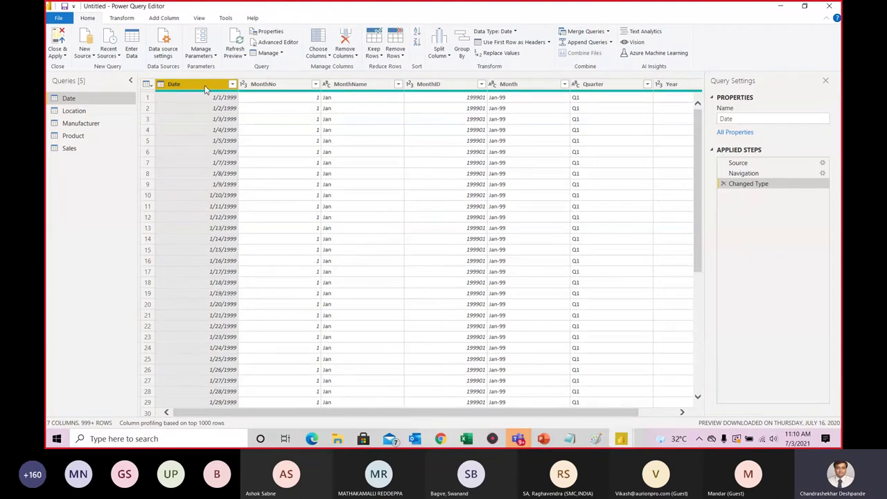
Step: Filter the Date query to keep only rows where Date is after 12/31/1999
click(232, 84)
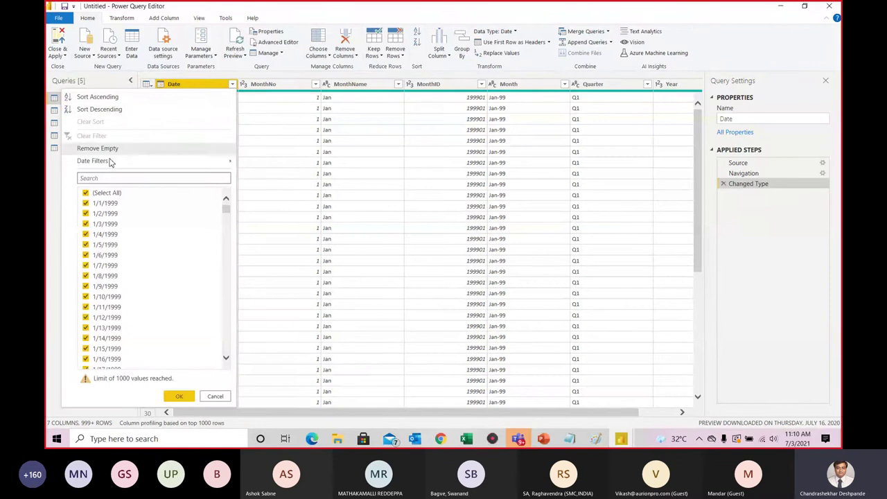
mouse_move(109, 162)
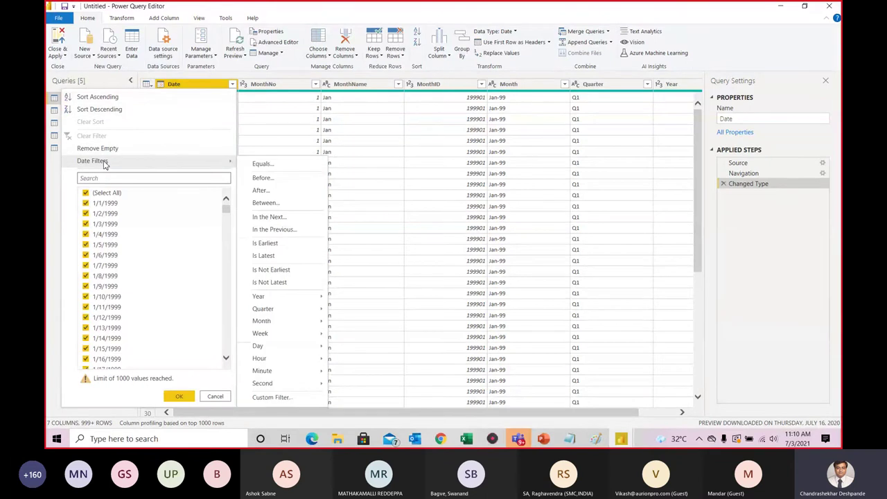
click(261, 191)
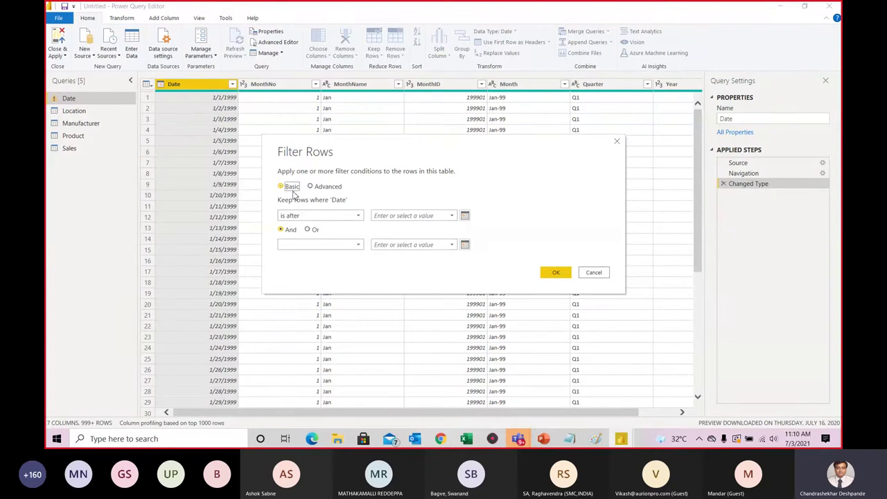
click(465, 216)
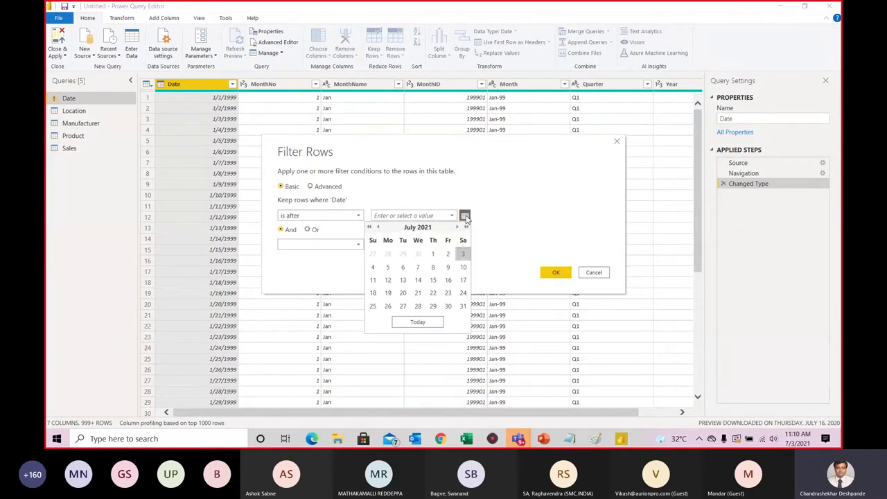
click(414, 216)
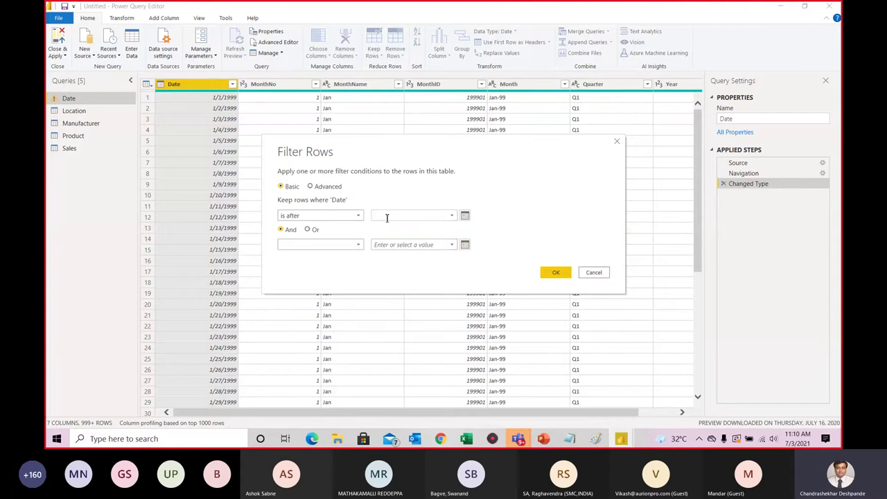
text(12/3)
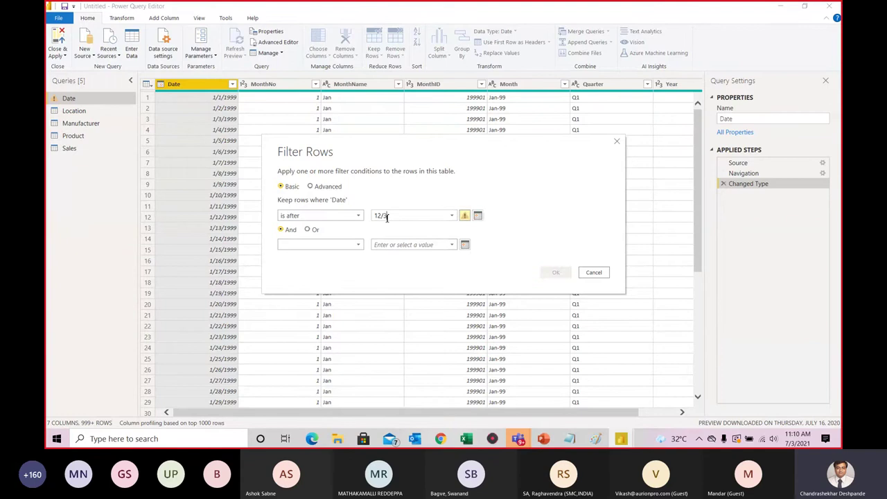
text(1/1999)
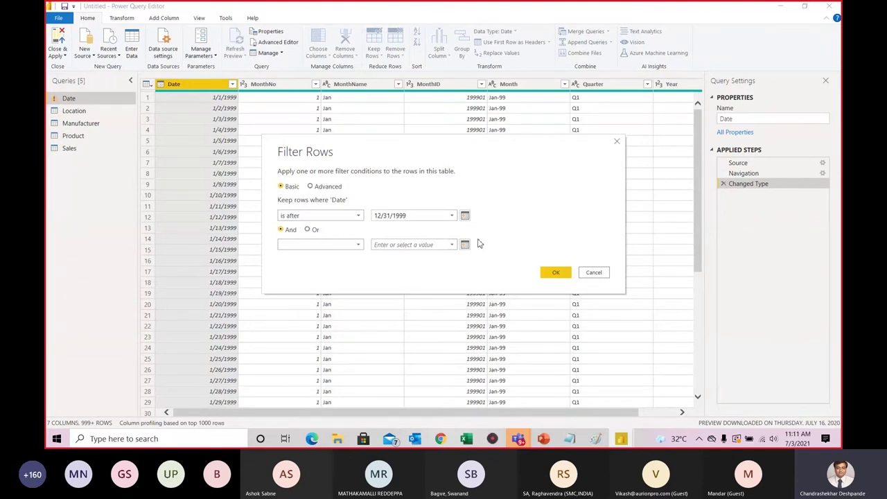
click(555, 272)
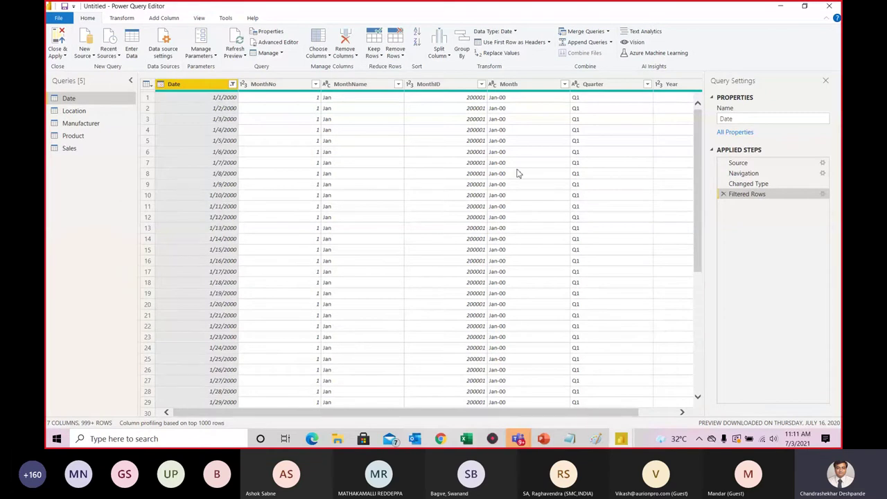
mouse_move(698, 158)
mouse_down()
mouse_move(698, 297)
mouse_move(697, 159)
mouse_up()
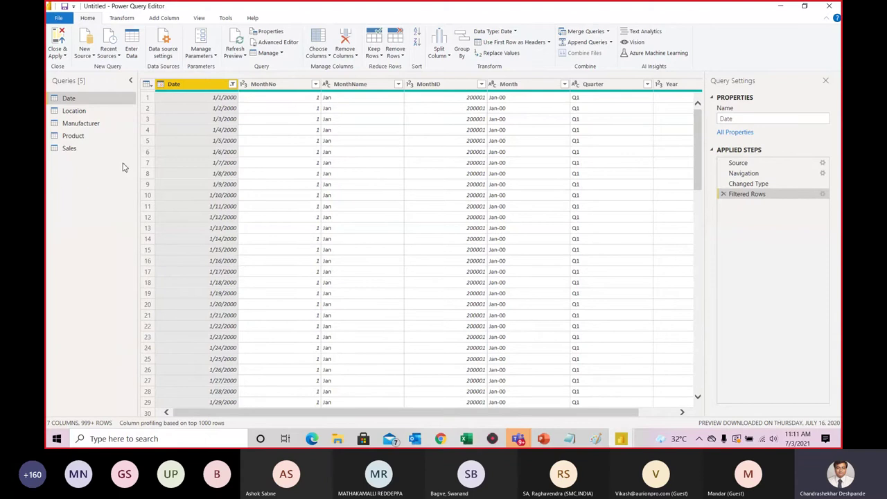
Step: Filter the Sales query to keep only rows where Date is after 12/31/1999
click(69, 149)
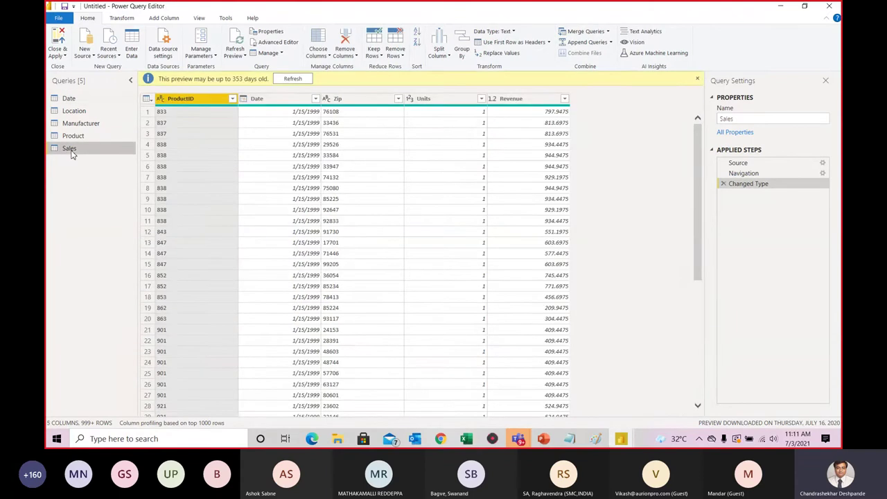
click(313, 101)
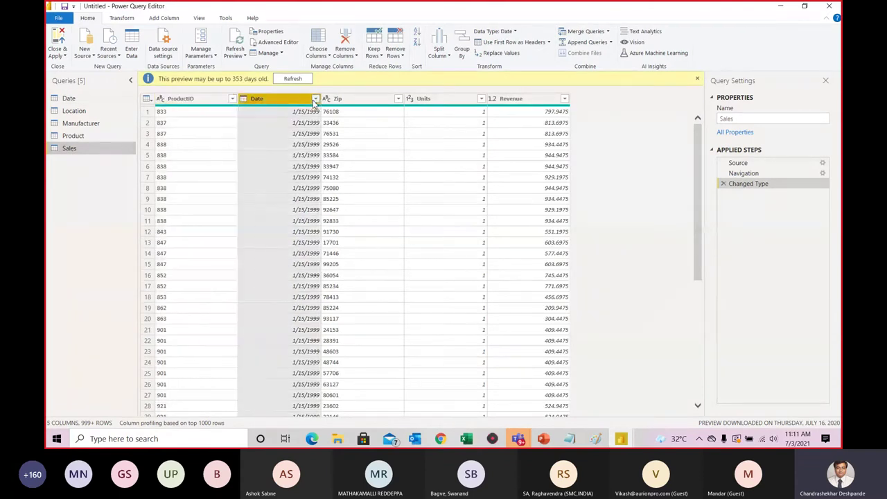
click(315, 99)
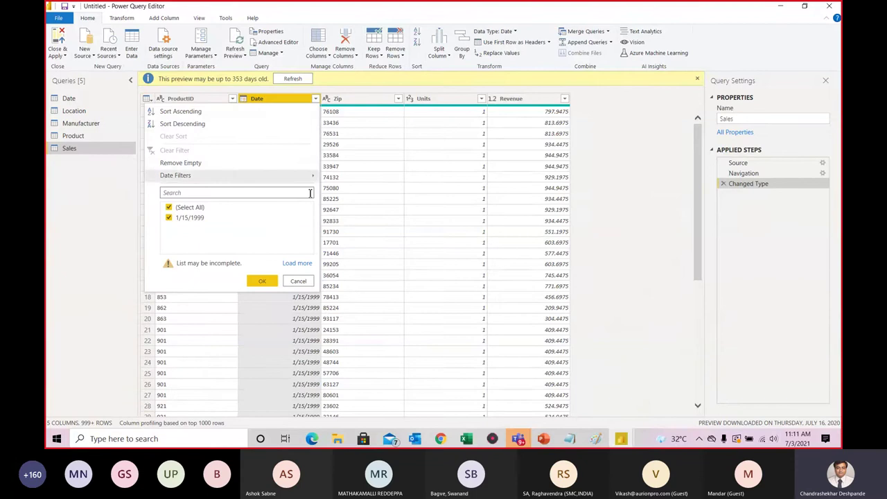
mouse_move(309, 179)
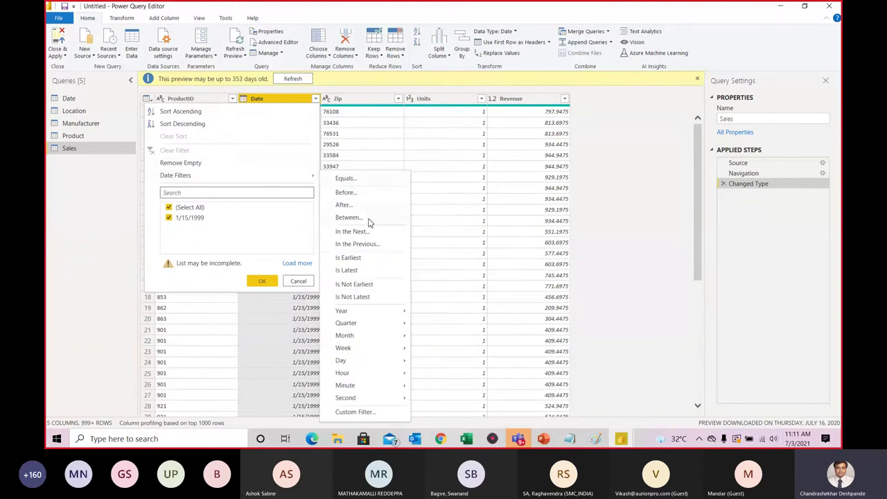
click(350, 205)
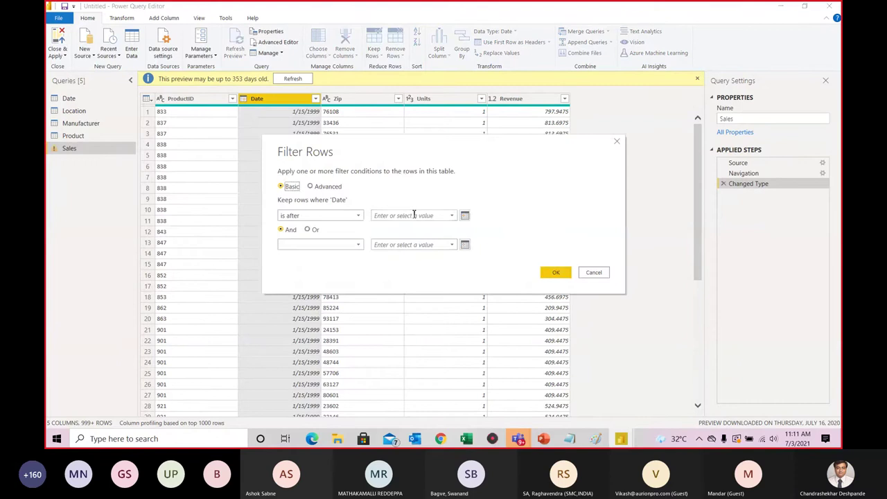
click(413, 215)
text(3)
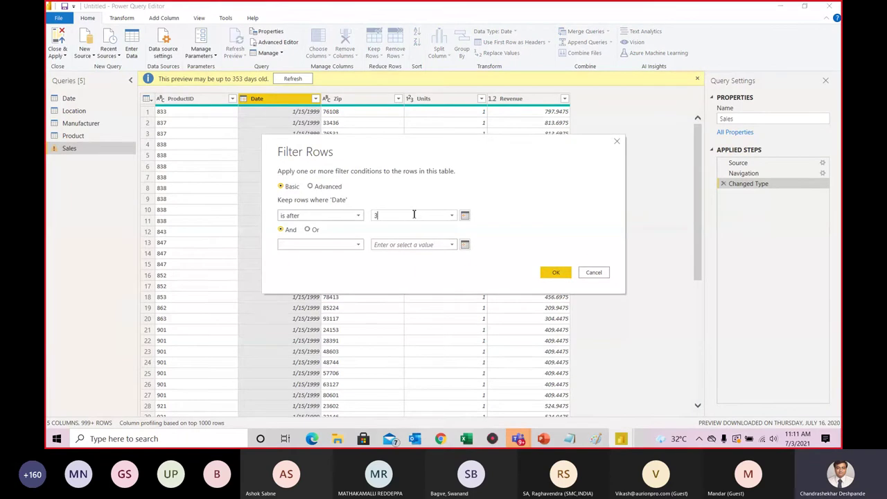
key(BackSpace)
text(1)
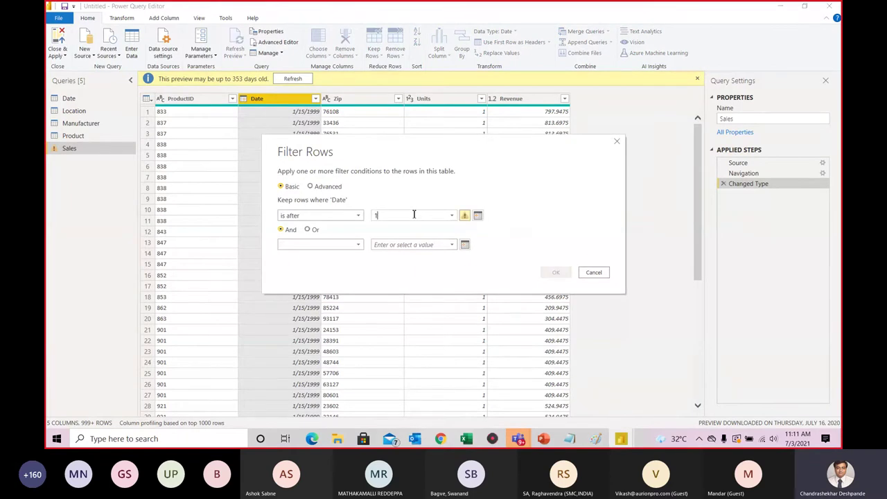
text(2/31/1999)
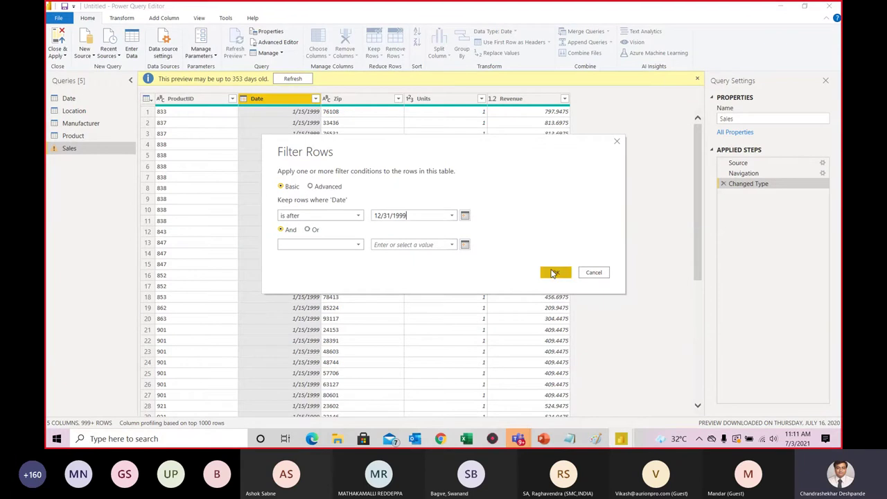
click(556, 272)
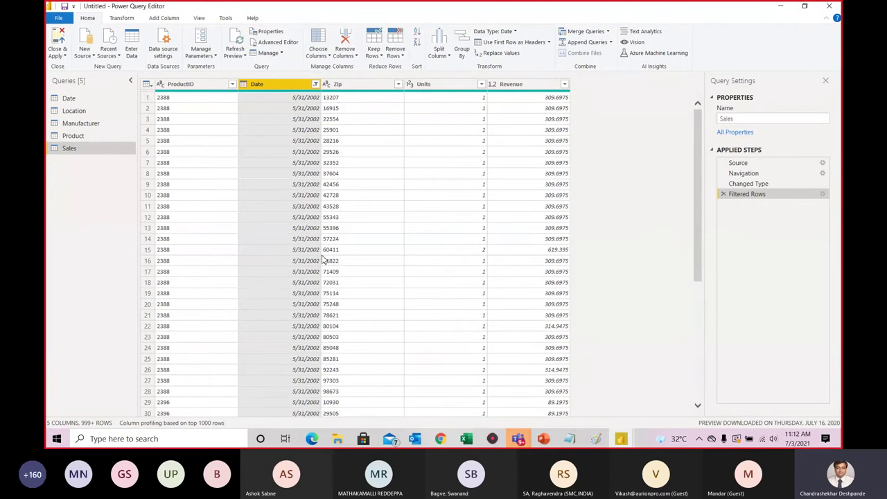
Step: Add a custom column named CustCol01 to the Product query with the formula = [Product]
click(73, 136)
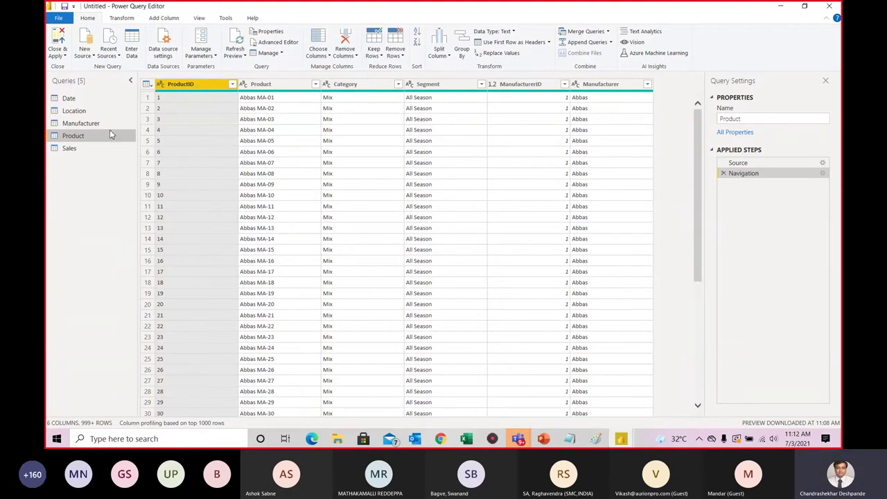
click(275, 83)
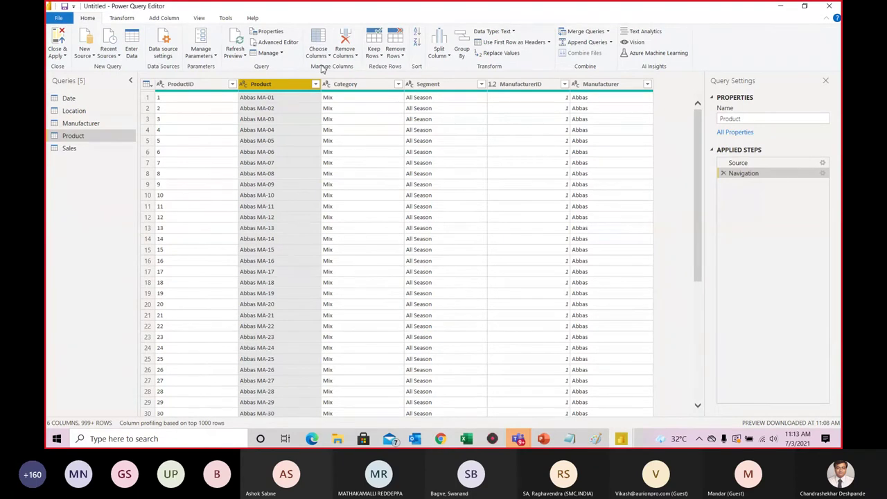
click(173, 19)
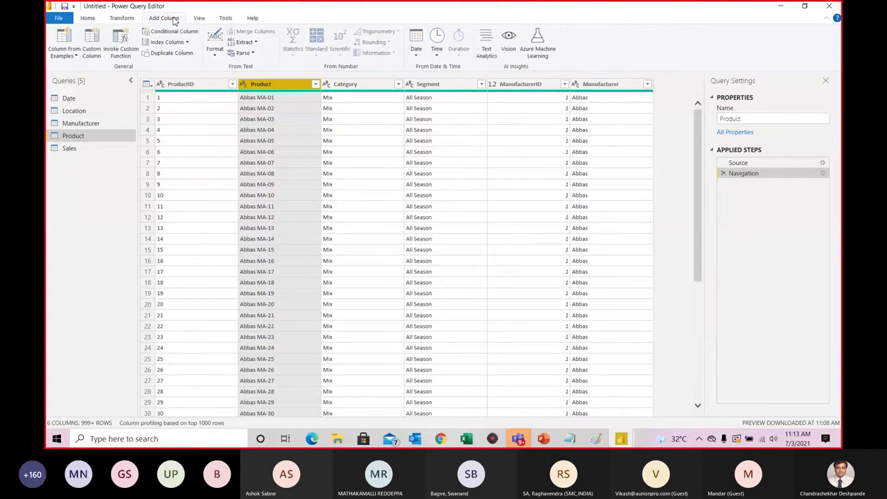
click(97, 55)
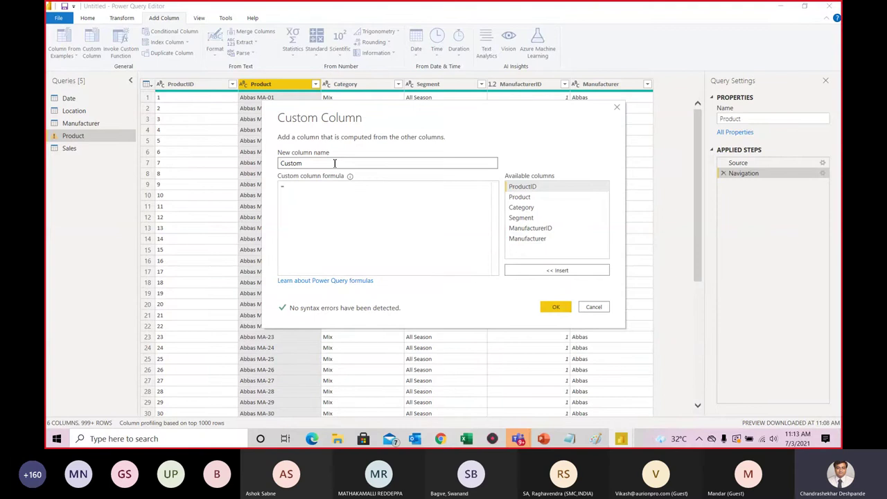
click(321, 163)
key(BackSpace)
key(BackSpace)
text(Co)
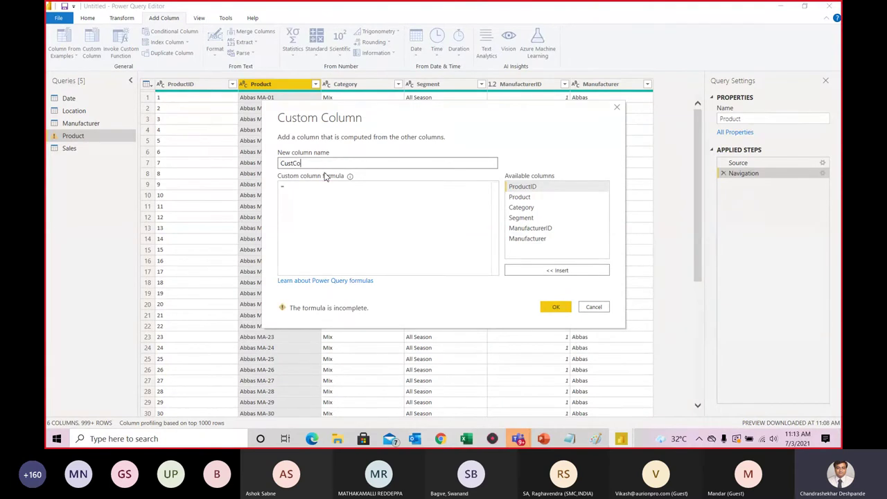
text(l01)
click(419, 195)
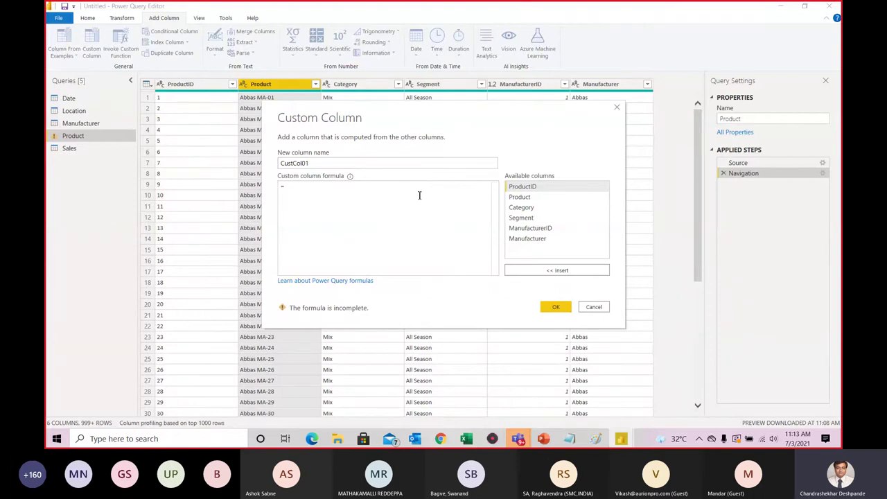
double_click(532, 198)
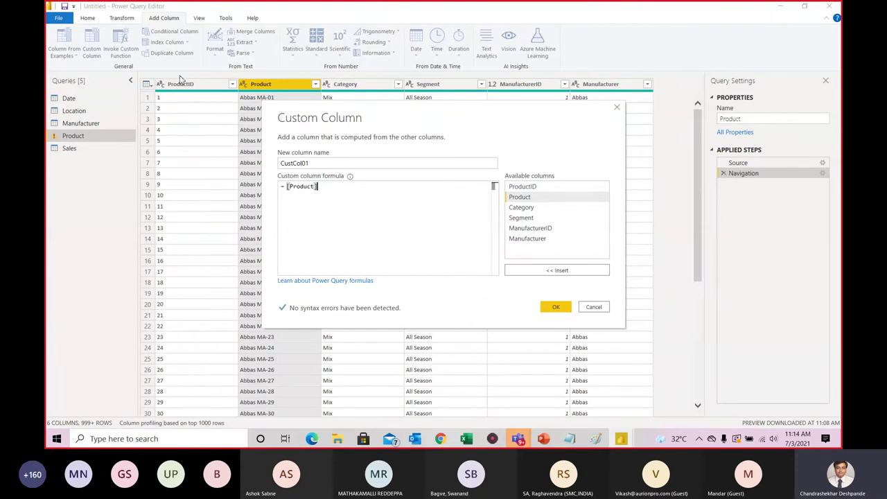
click(559, 306)
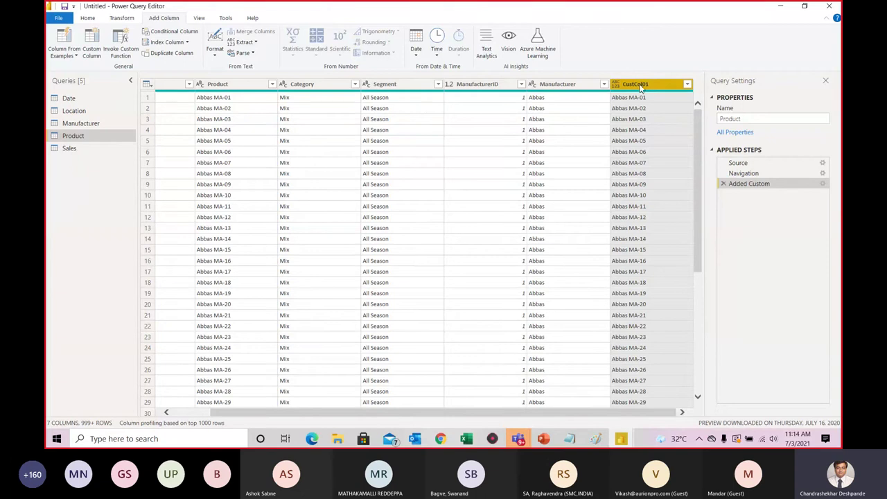
Step: Split the CustCol01 column by the space delimiter at the left-most delimiter only
click(96, 54)
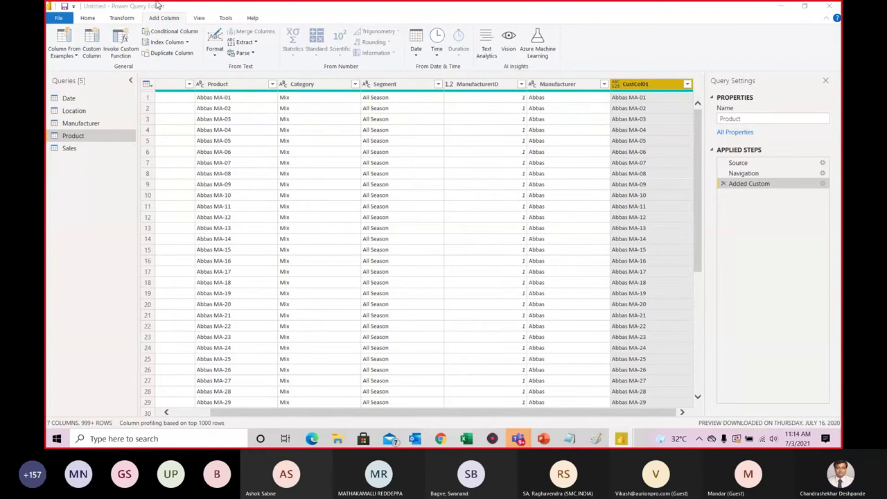
click(218, 15)
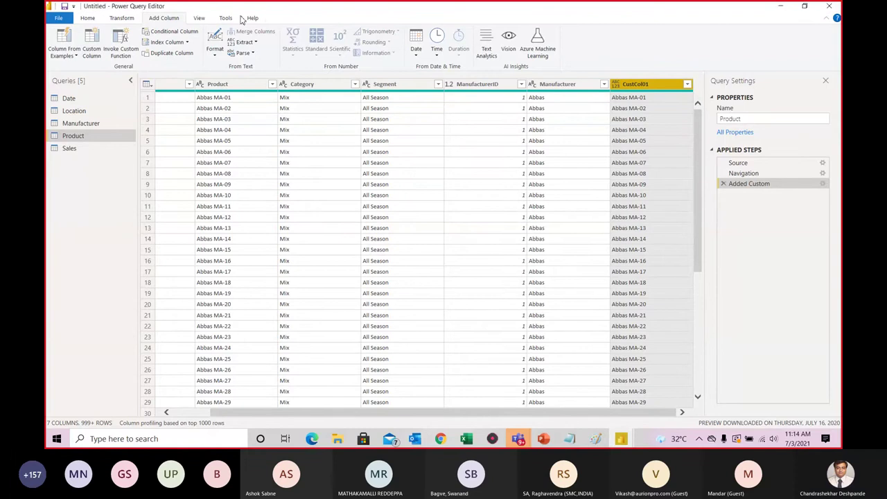
right_click(631, 90)
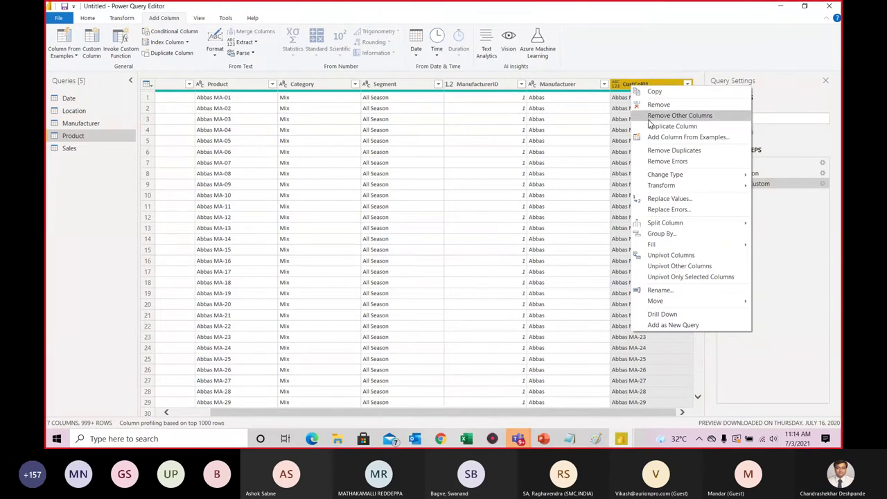
mouse_move(664, 226)
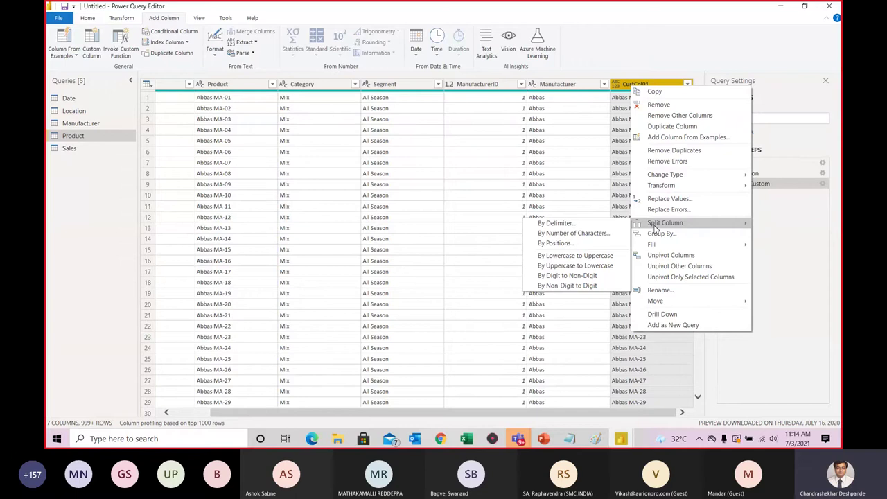
click(573, 229)
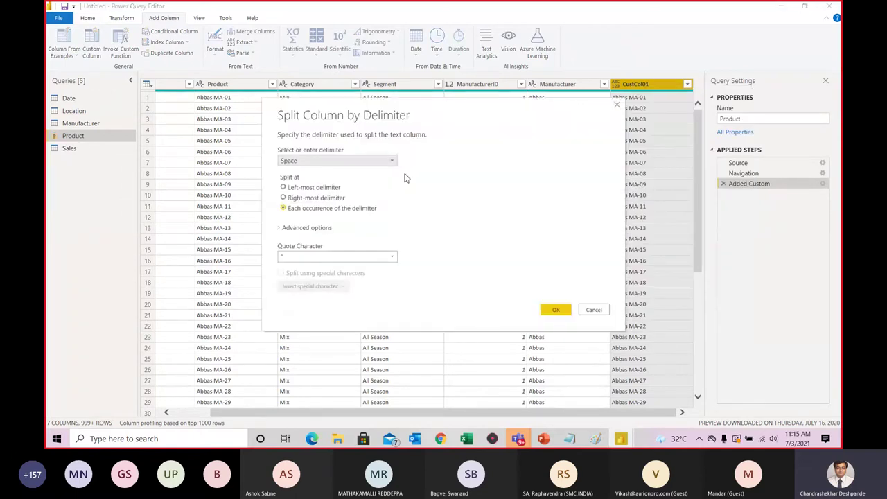
click(283, 191)
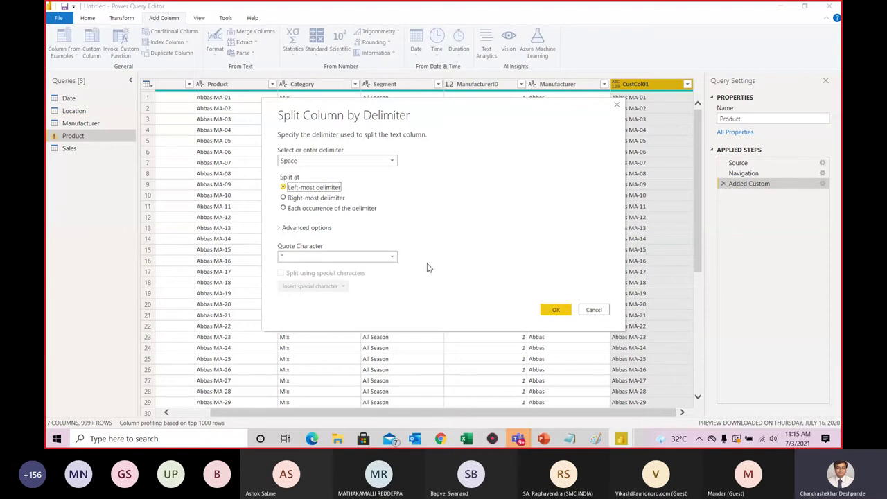
click(558, 316)
click(557, 311)
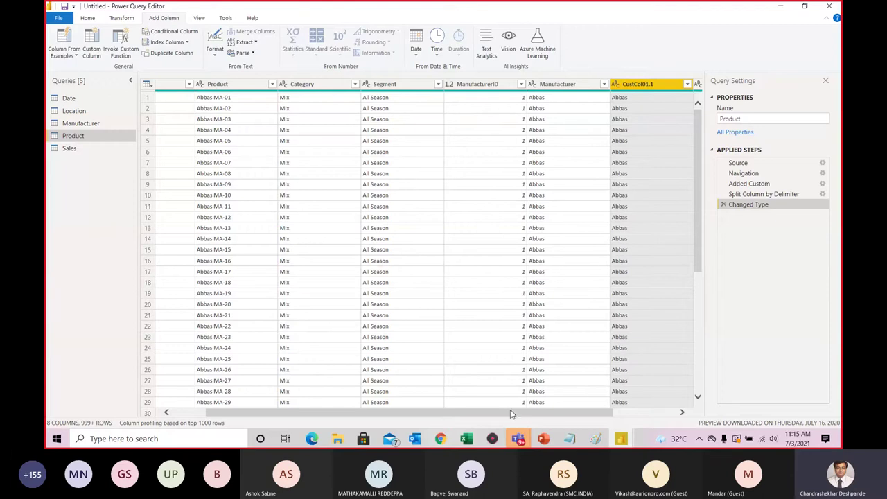
drag(513, 415, 593, 414)
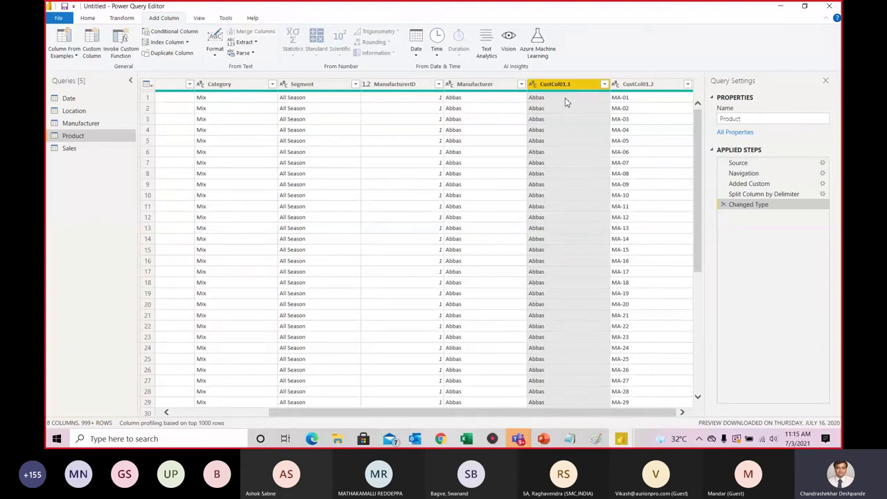
Step: Start a new custom column in the Product query and name it Brand-Model
click(97, 52)
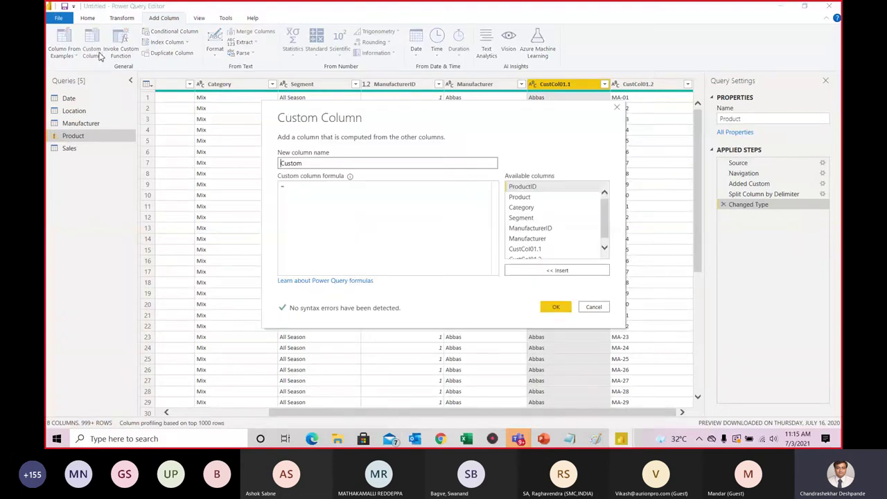
click(307, 162)
key(BackSpace)
key(BackSpace)
key(BackSpace)
key(BackSpace)
key(BackSpace)
key(BackSpace)
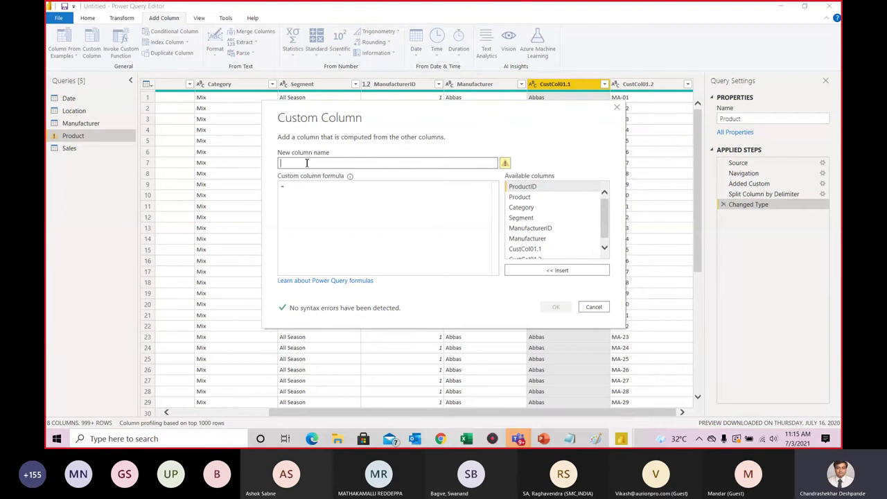
text(Brand)
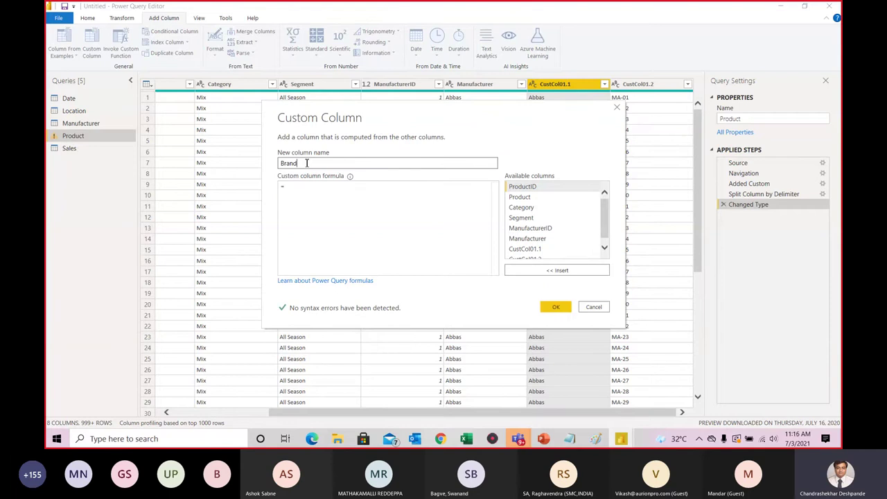
text(Model)
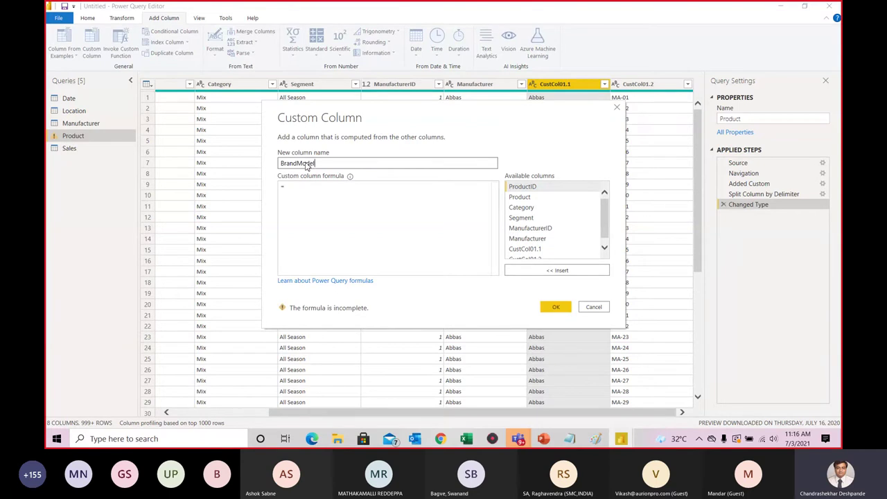
click(298, 163)
text(-)
Step: Define the Brand-Model column with the formula = [CustCol01.1] & "-" & [CustCol01.2] and create it
click(426, 223)
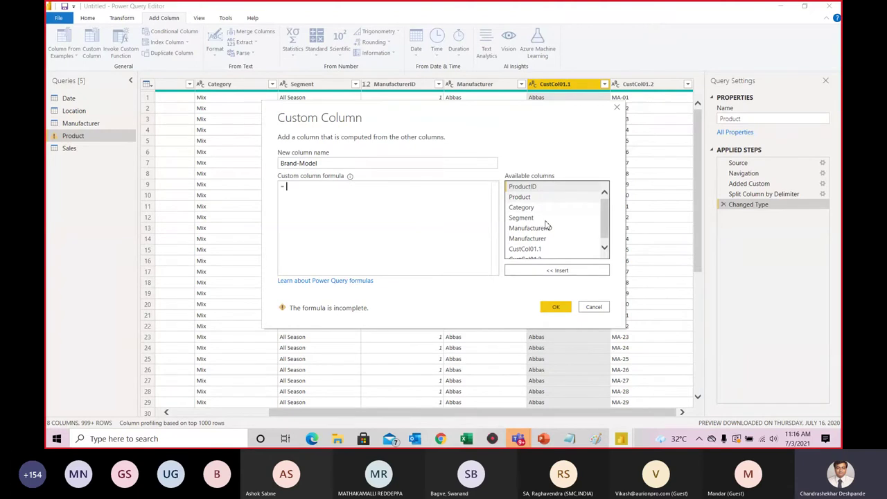
double_click(530, 249)
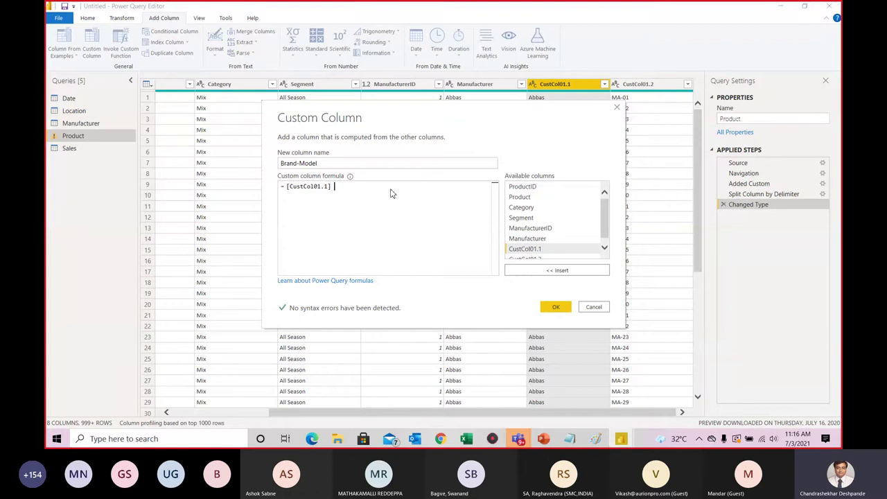
text(& )
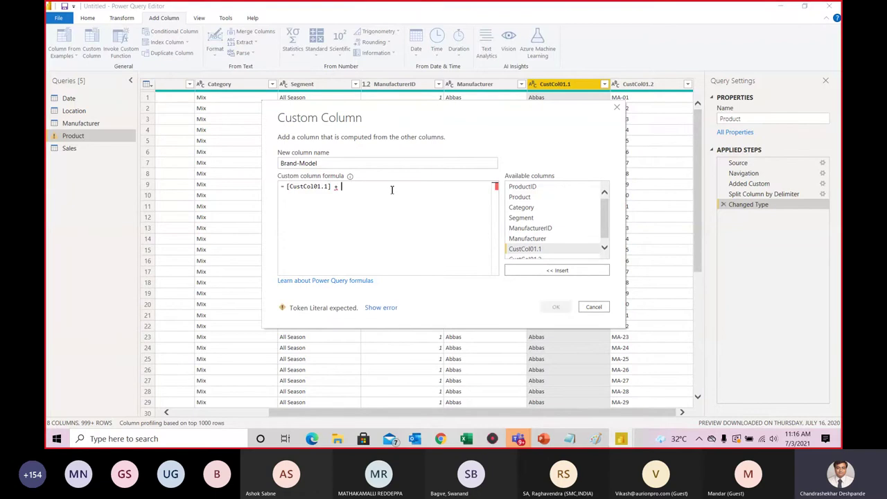
text("-)
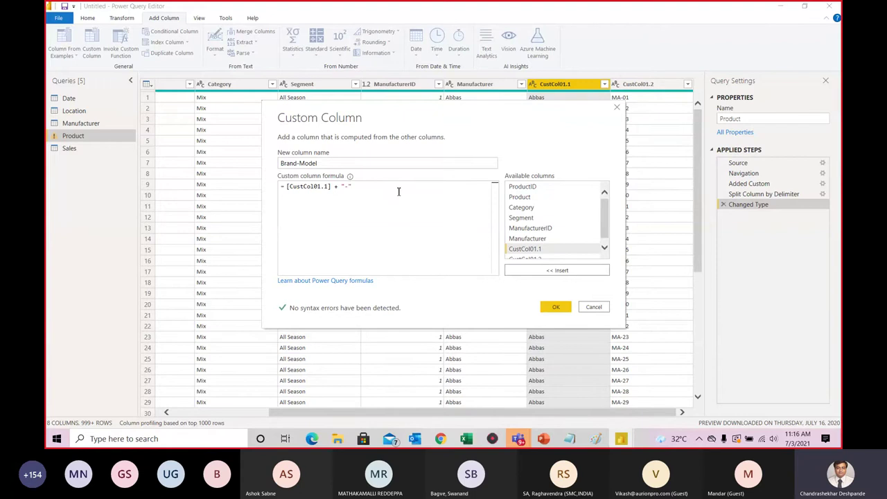
click(338, 187)
key(BackSpace)
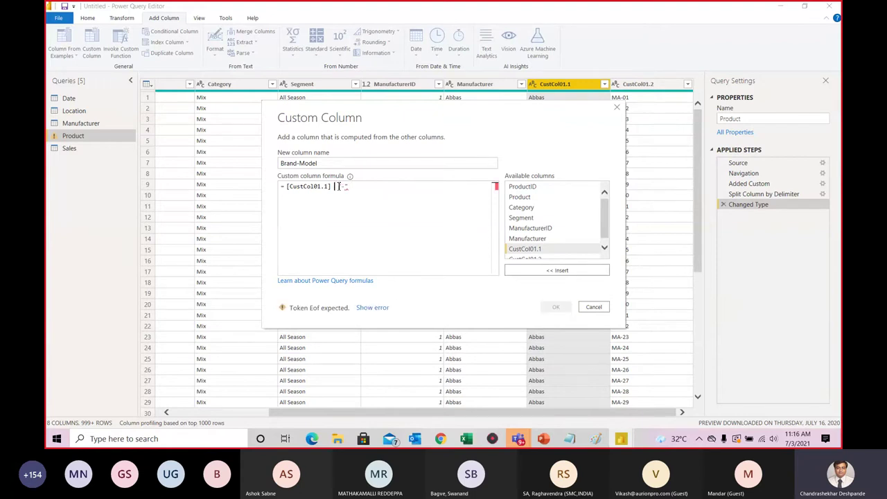
text(& "-")
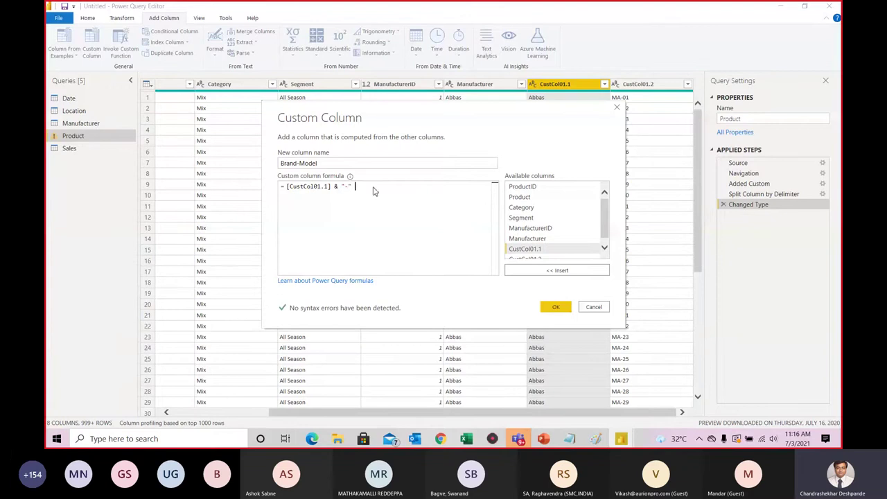
text( &)
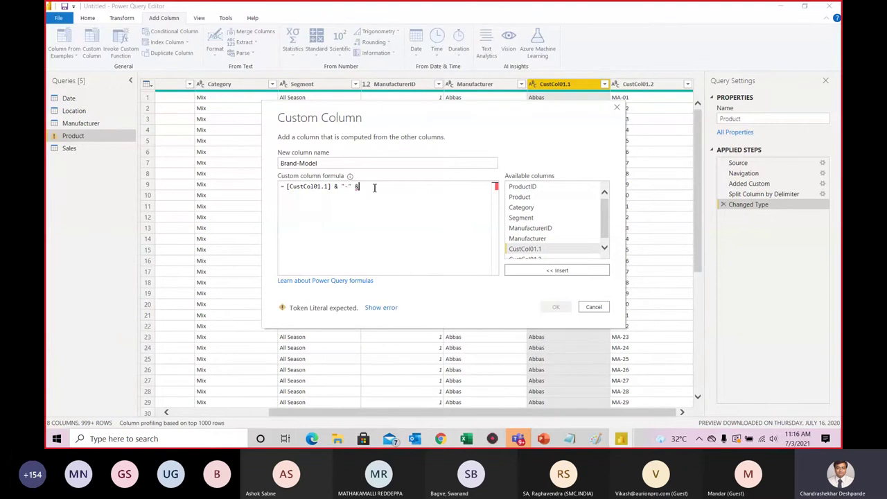
click(604, 247)
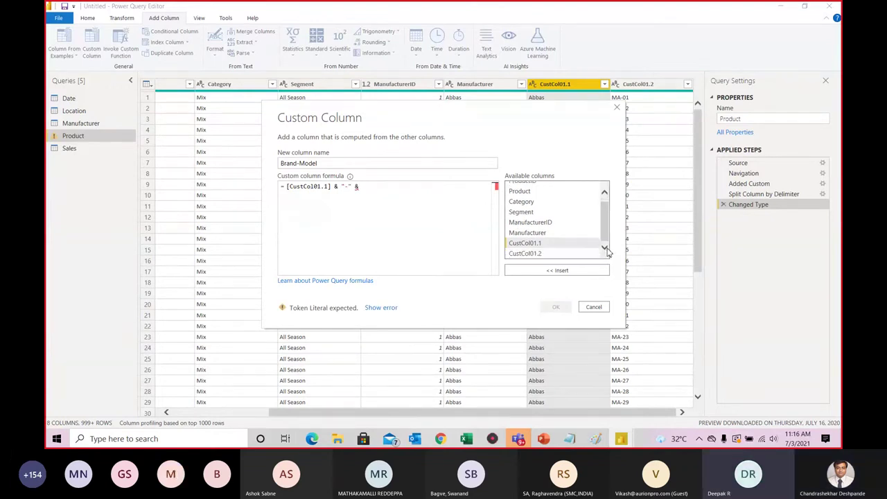
double_click(535, 253)
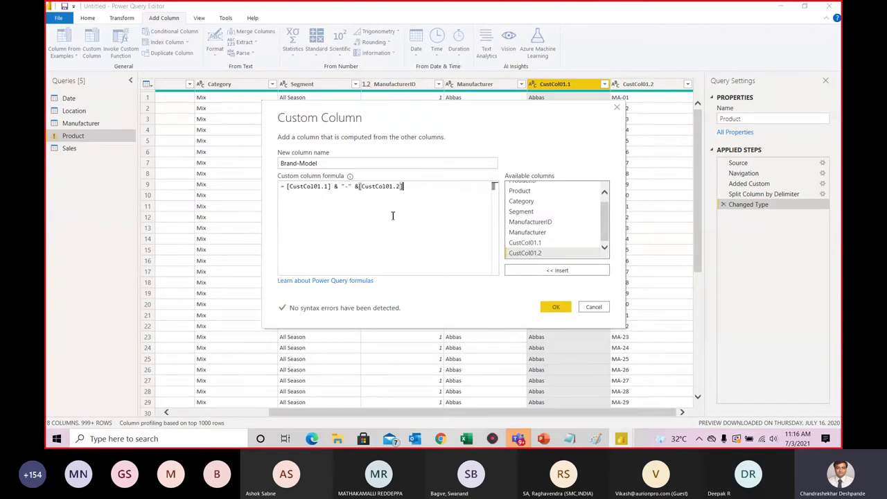
click(360, 187)
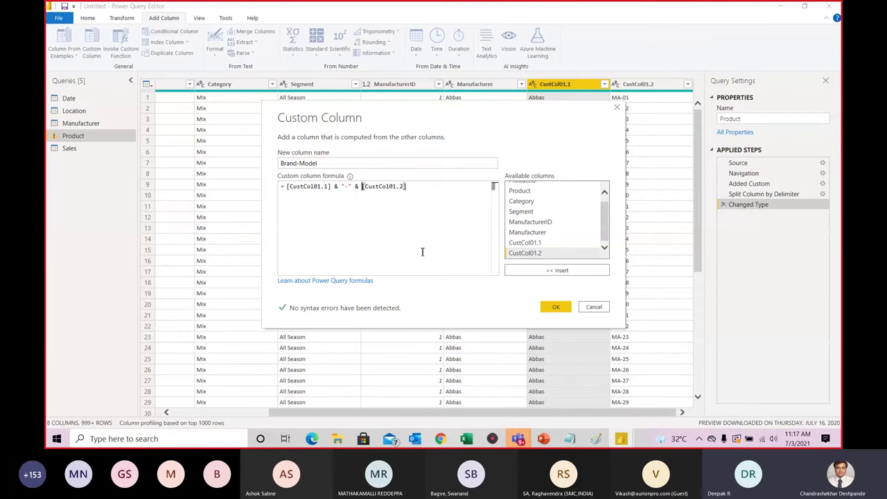
click(554, 311)
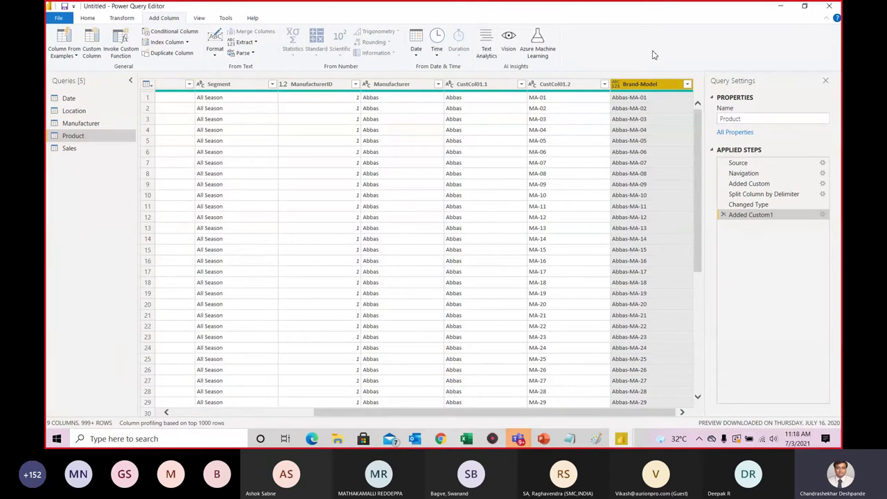
Step: Apply all query changes to the data model and close Power Query Editor
click(88, 21)
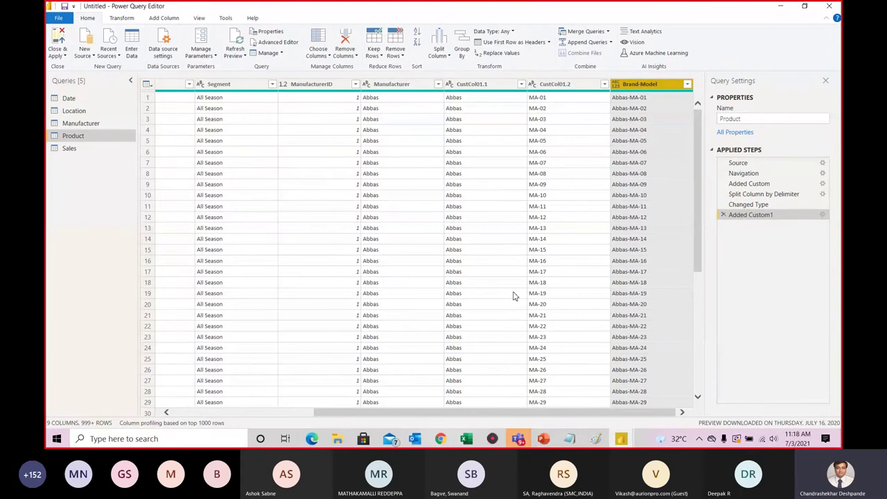
click(59, 56)
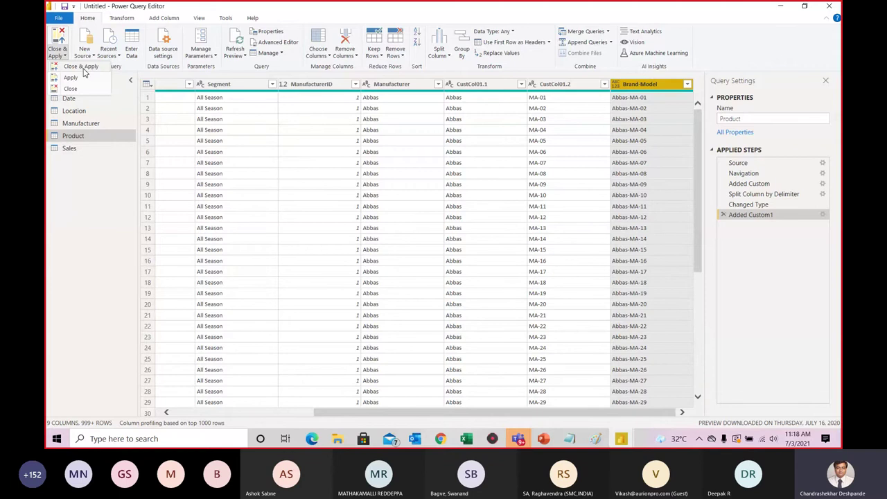
click(97, 69)
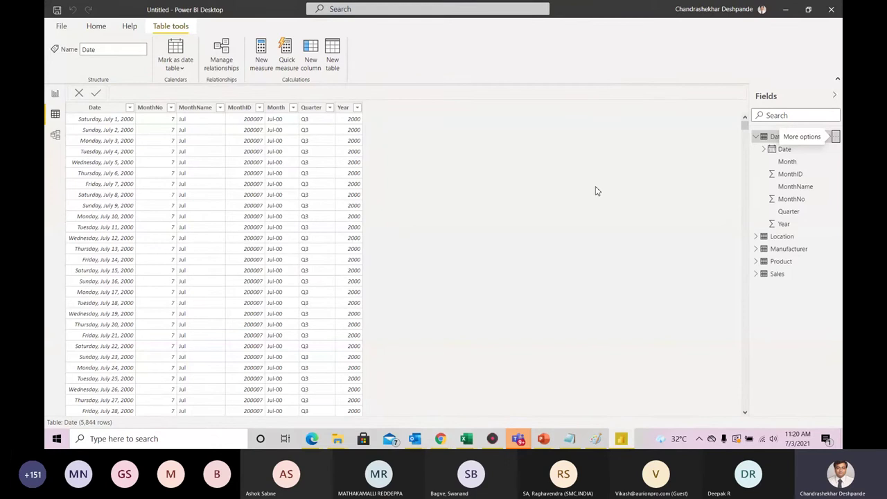
Step: Collapse the Date table's field list and inspect the loaded data of the Sales and Product tables
click(756, 137)
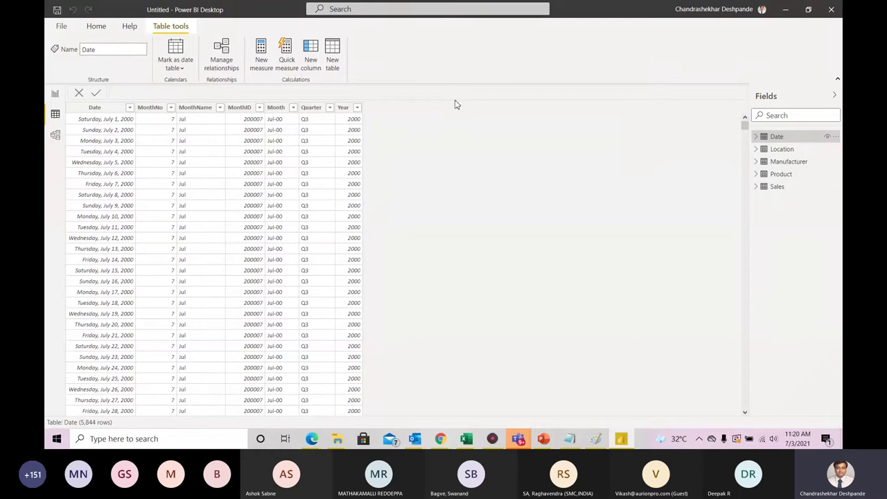
click(777, 189)
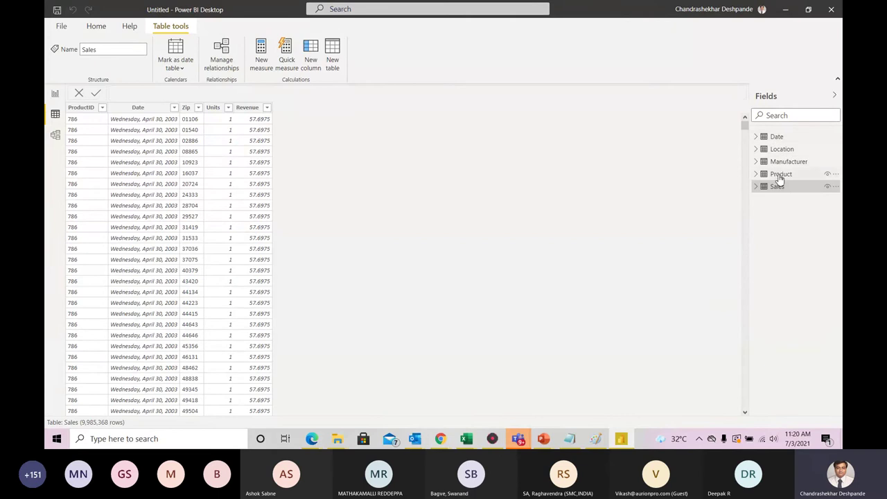
click(780, 176)
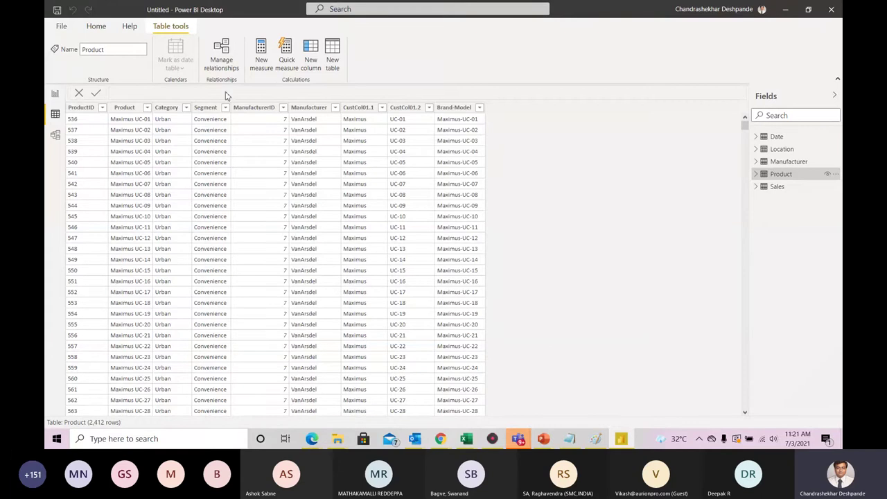
Step: Add an empty pie chart to Page 1 of the report and collapse the filter pane
click(55, 93)
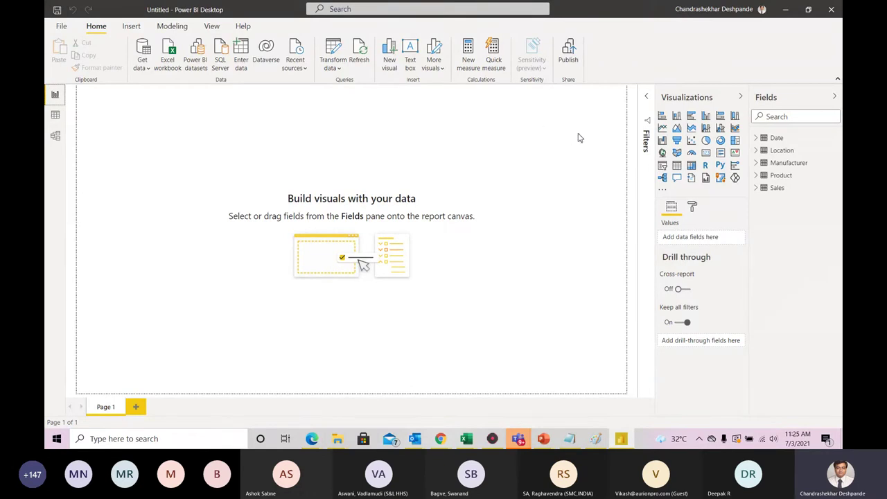
click(707, 141)
click(707, 141)
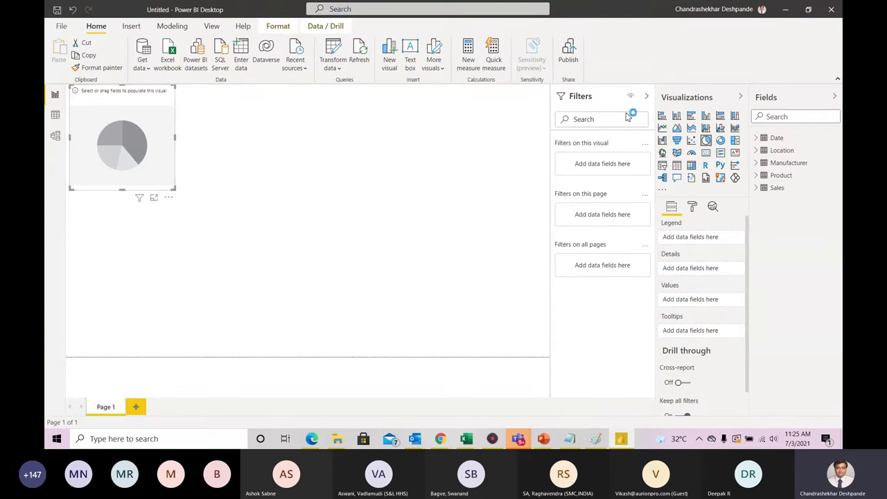
click(646, 96)
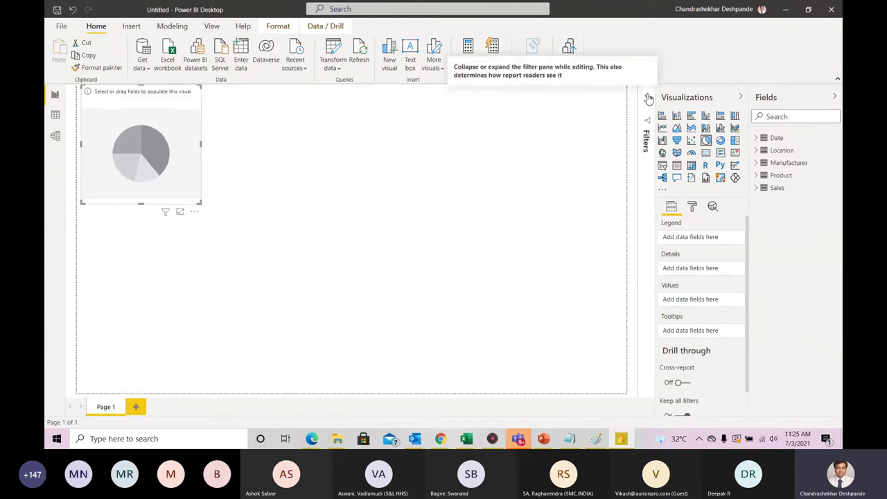
Step: Use Region from the Location table as the pie chart's legend and Units from Sales as its values
click(756, 189)
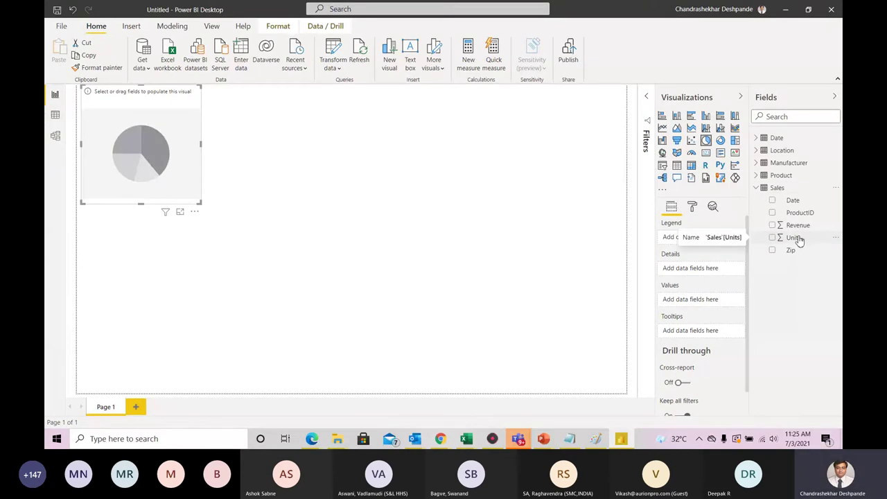
click(757, 151)
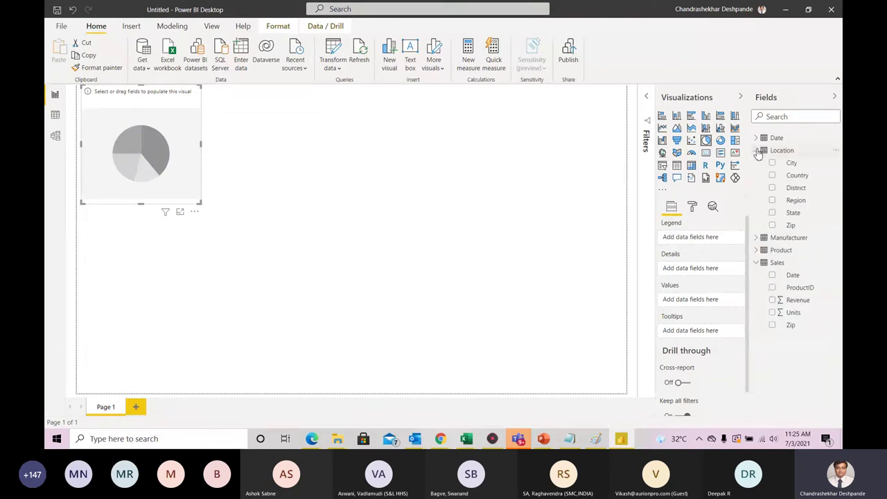
click(794, 202)
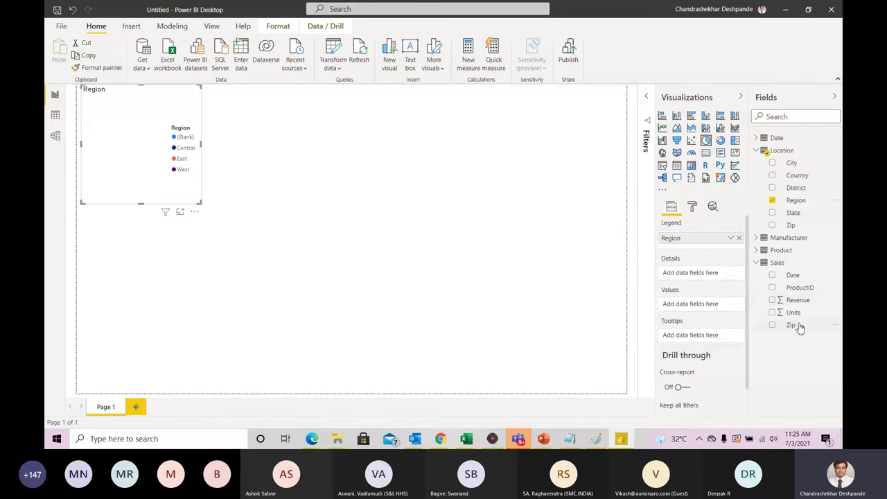
drag(791, 314, 690, 307)
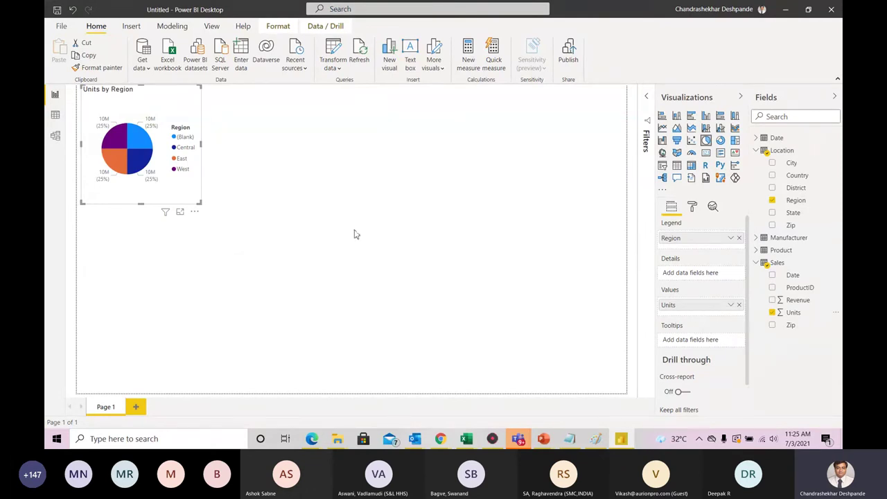
Step: Review the pie chart's formatting and analytics options, including the expanded Legend settings
click(693, 210)
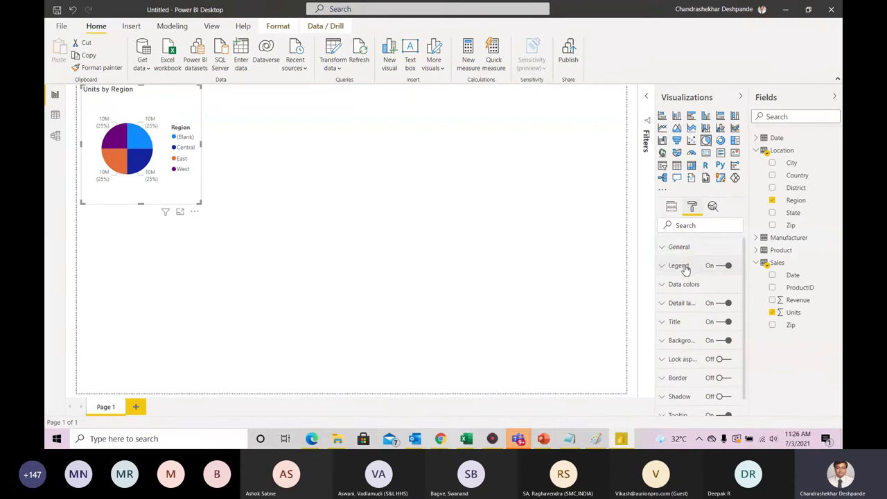
click(714, 208)
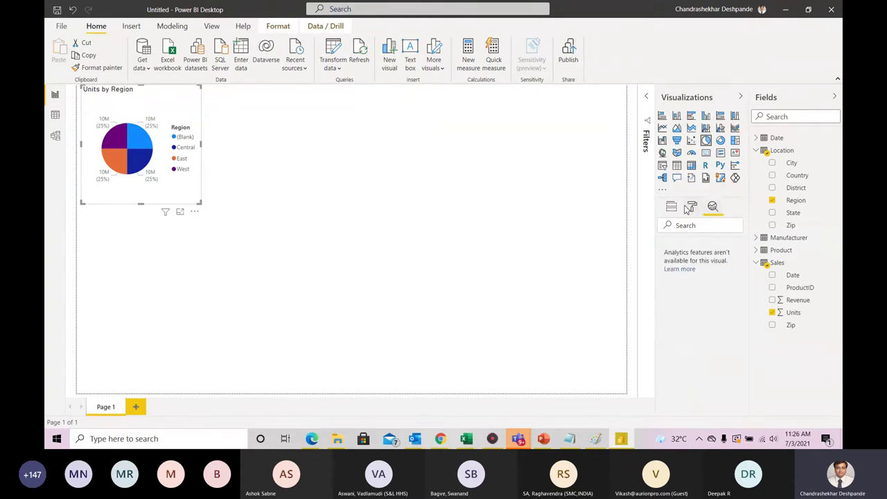
click(690, 208)
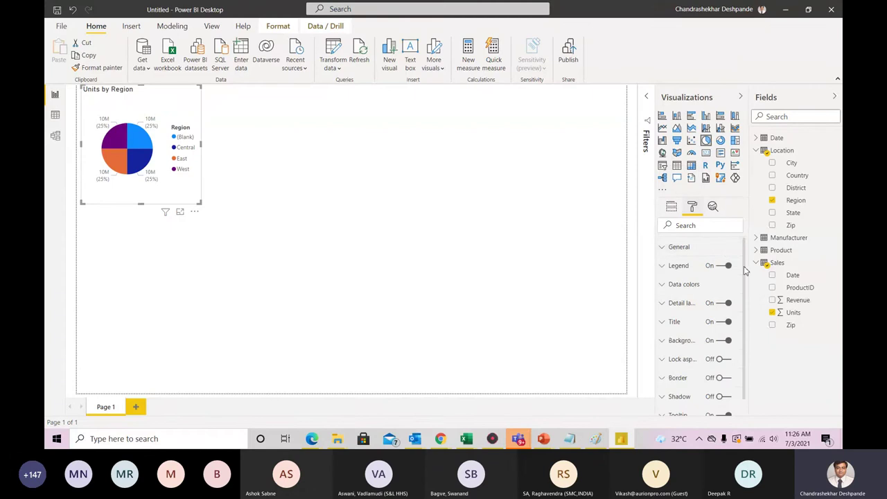
scroll(746, 271, down, 2)
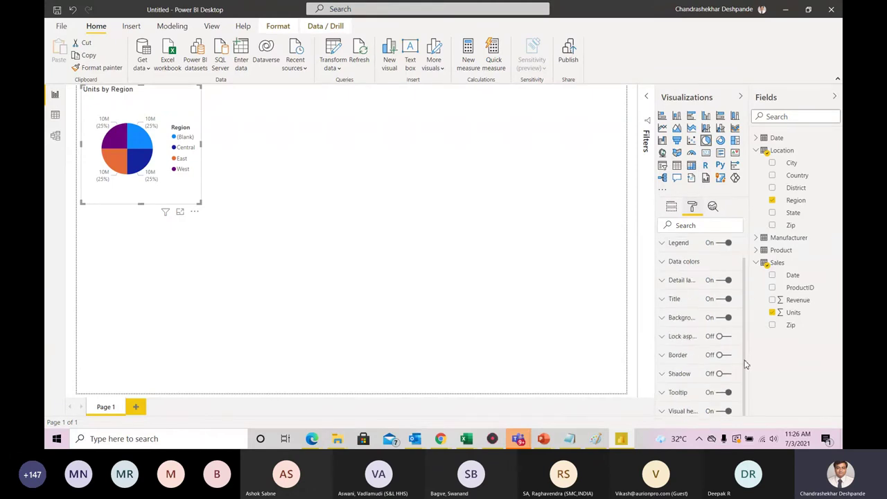
scroll(729, 291, up, 1)
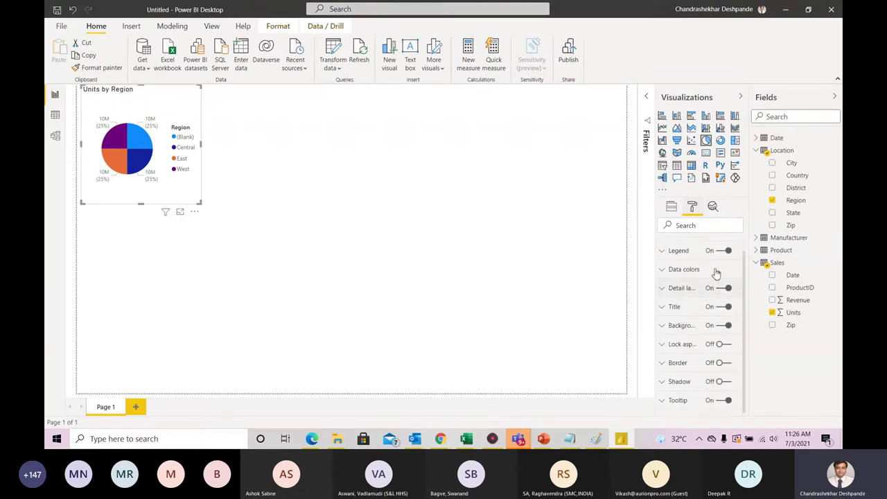
click(663, 250)
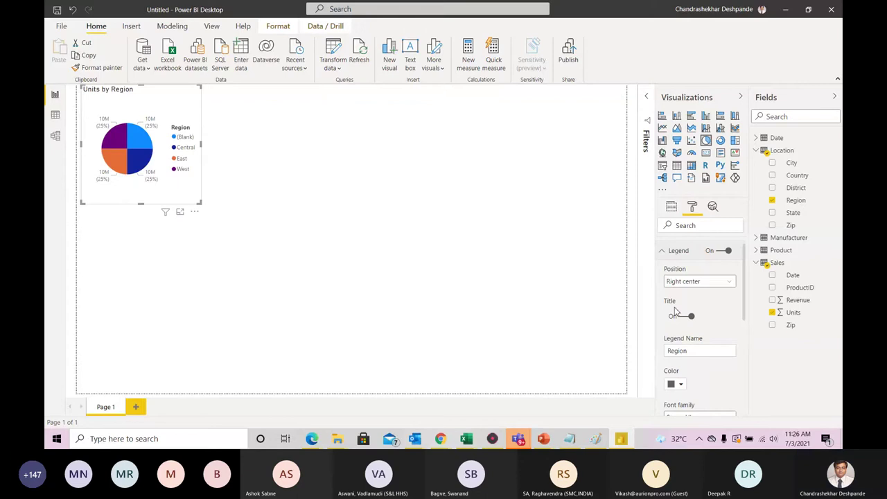
drag(744, 285, 743, 256)
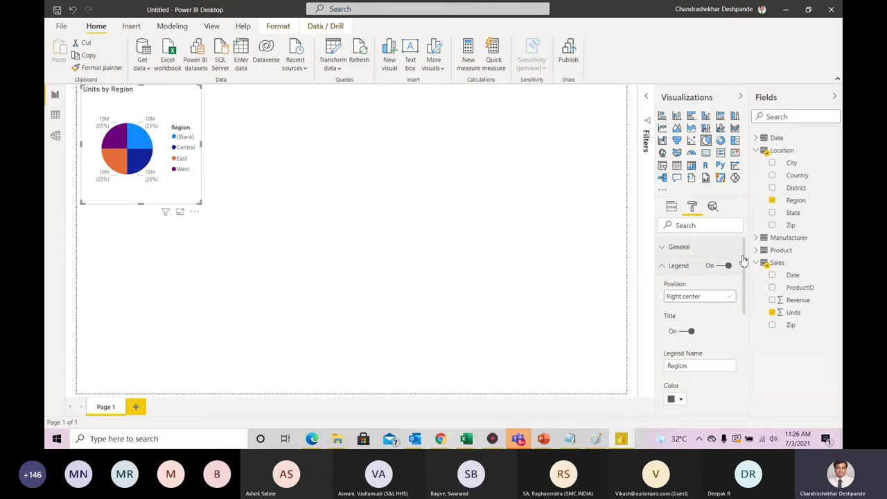
Step: Add a separate empty treemap to Page 1 and place it beside the Units by Region pie chart
click(735, 141)
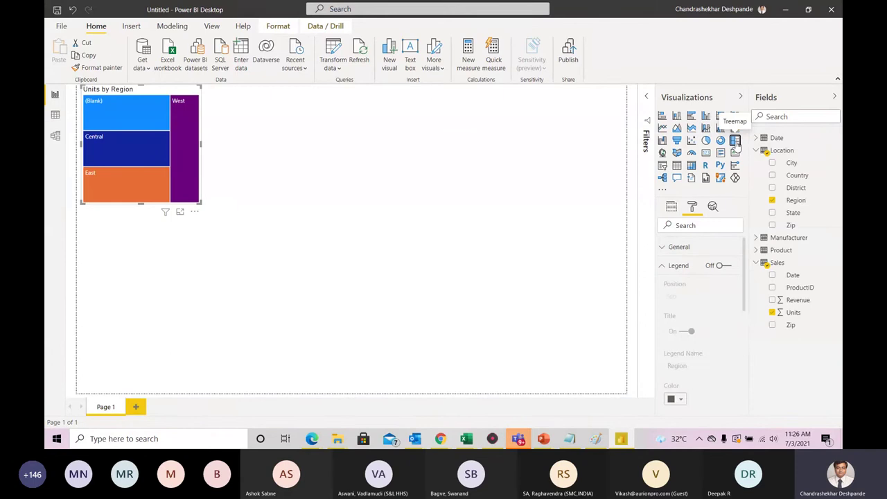
key(ctrl+z)
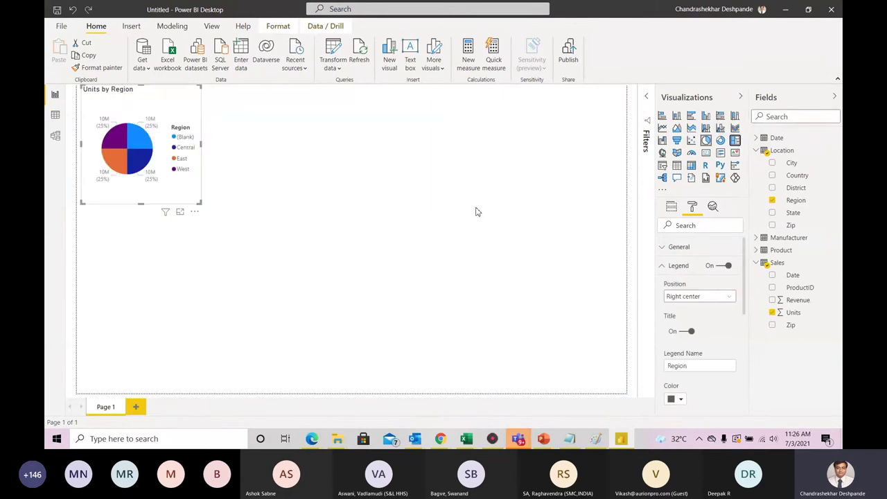
click(476, 211)
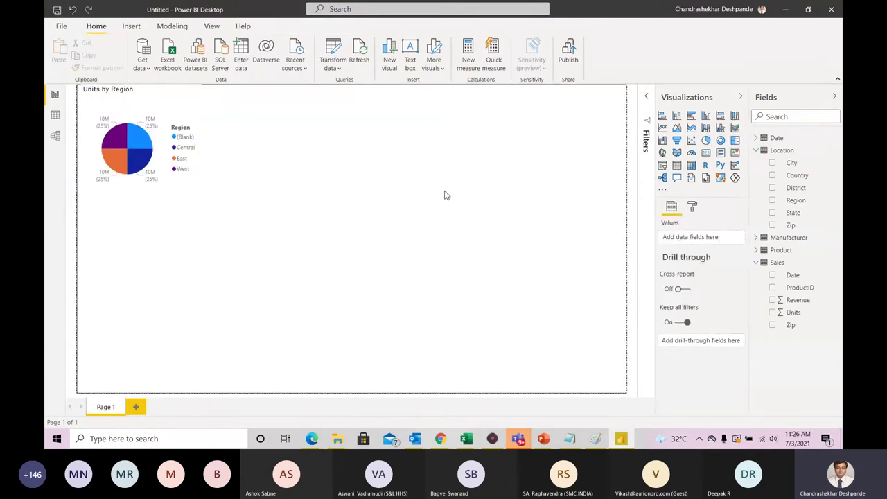
click(735, 141)
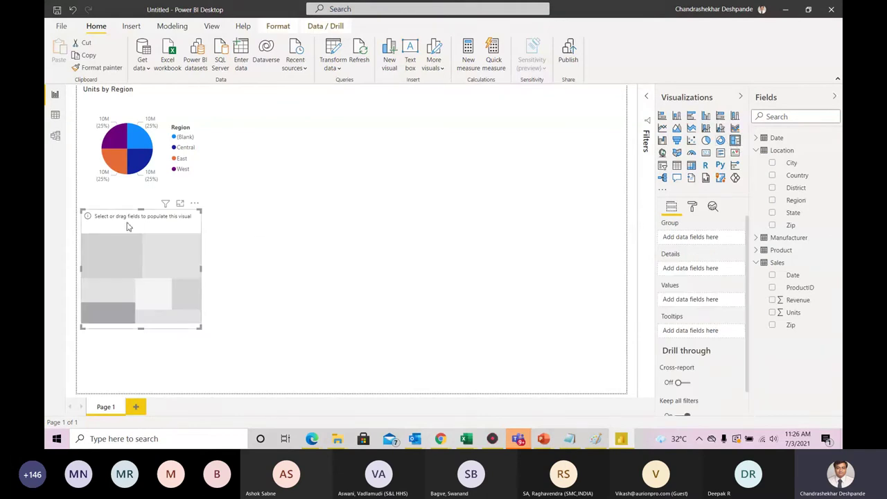
drag(129, 221, 244, 97)
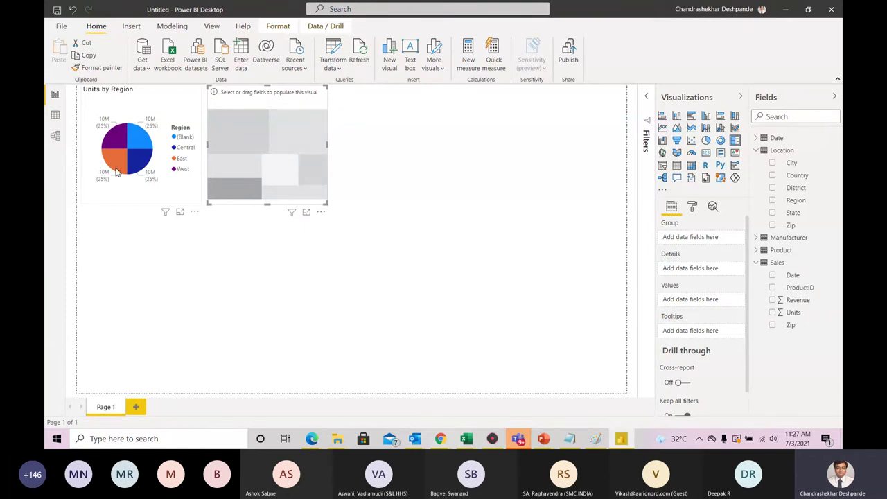
mouse_move(154, 144)
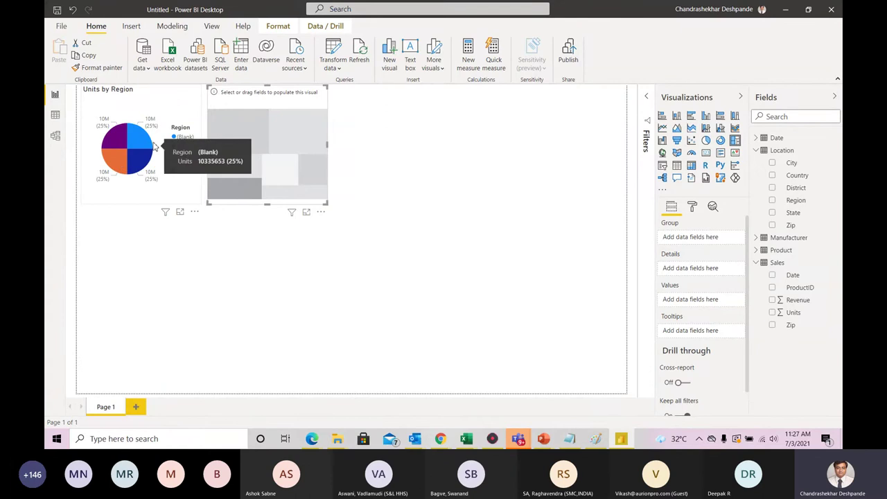
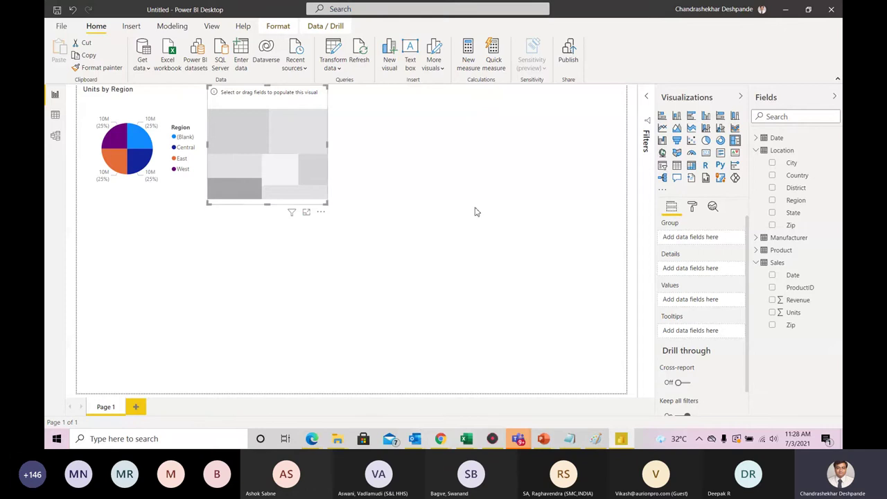
click(757, 238)
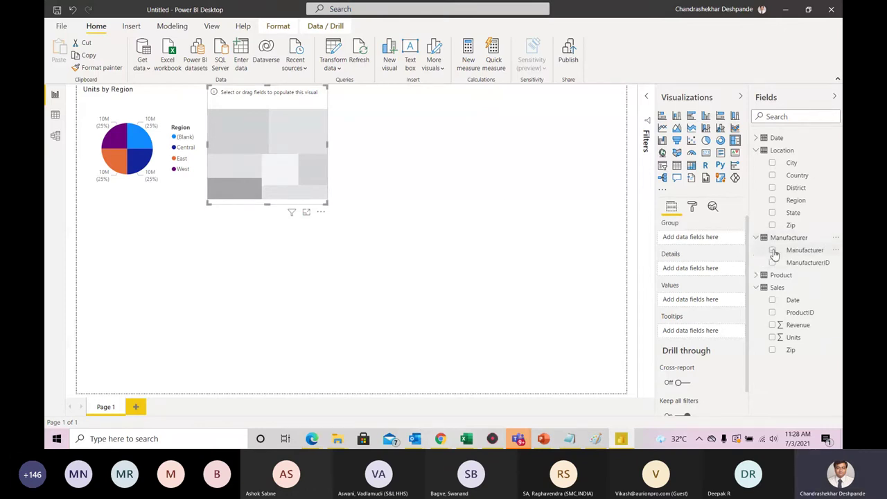
click(773, 251)
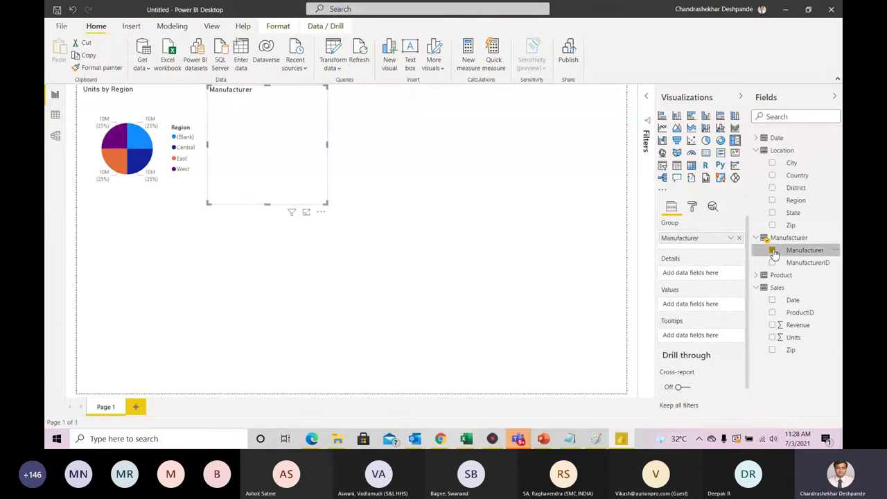
click(773, 251)
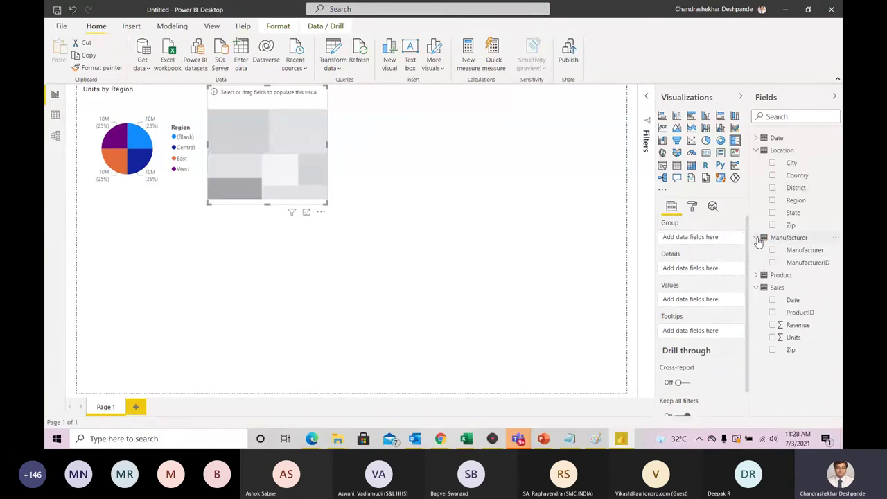
click(758, 238)
Step: Use Manufacturer from the Product table as the treemap's group and Units from Sales as its values
click(757, 250)
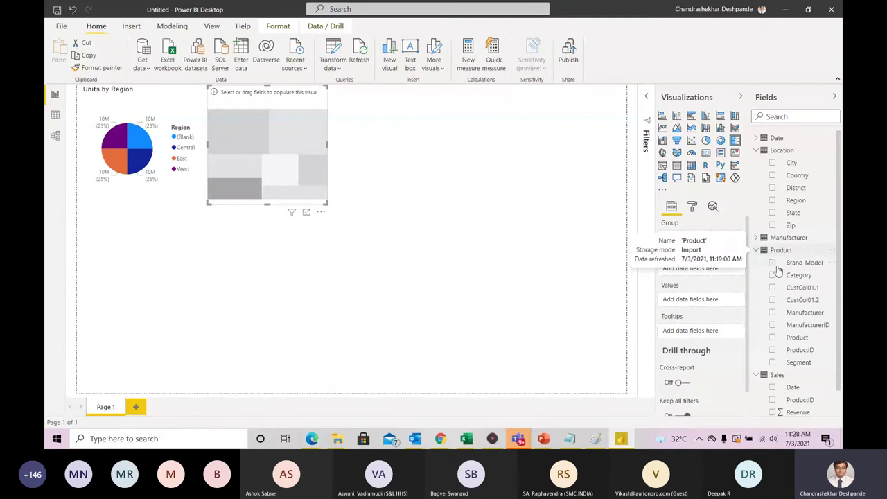
click(772, 313)
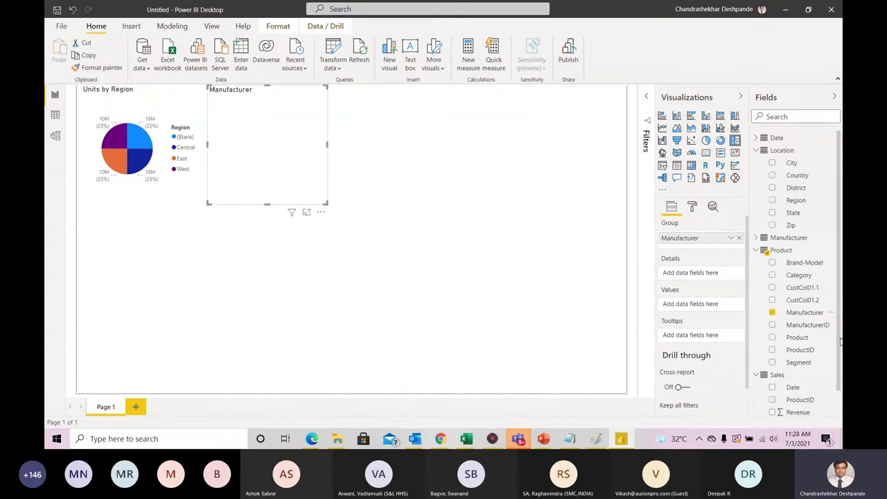
scroll(817, 347, down, 2)
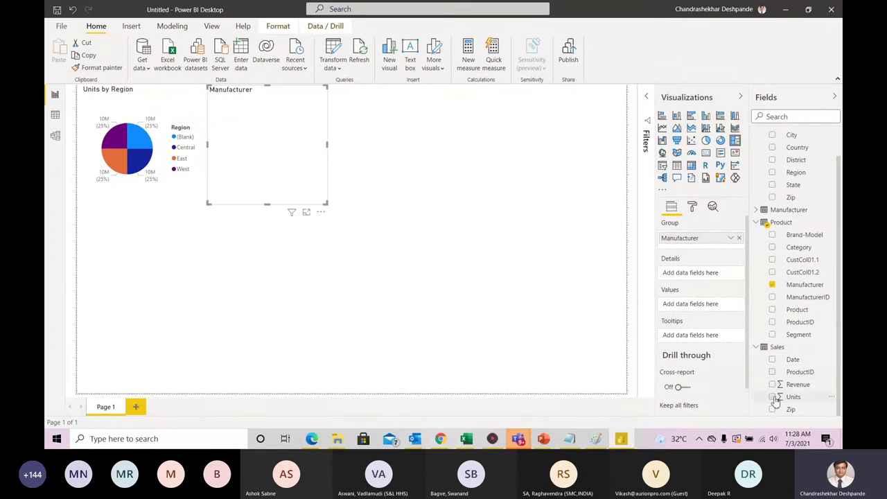
click(773, 397)
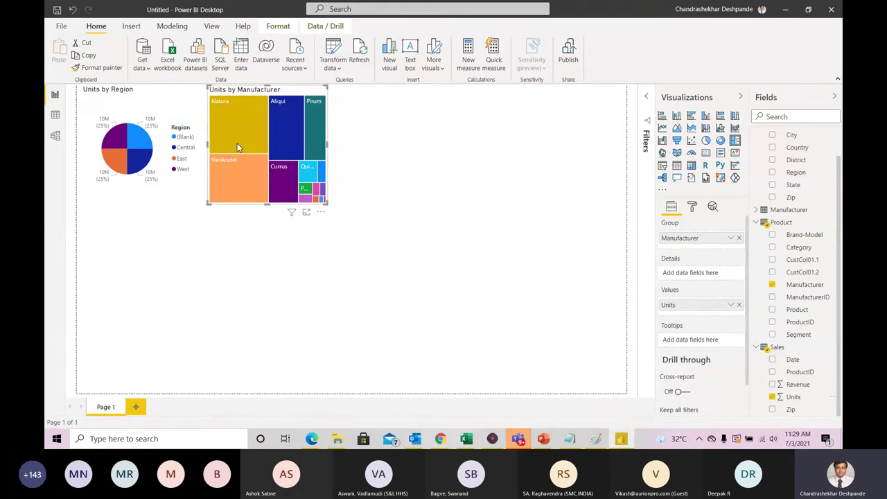
mouse_move(239, 144)
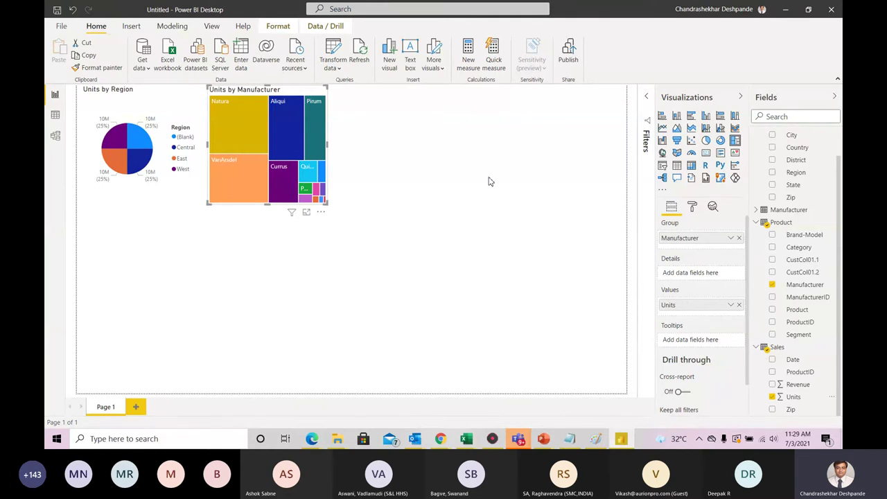
Step: Add a separate empty line and stacked column chart and place it beside the treemap
click(706, 130)
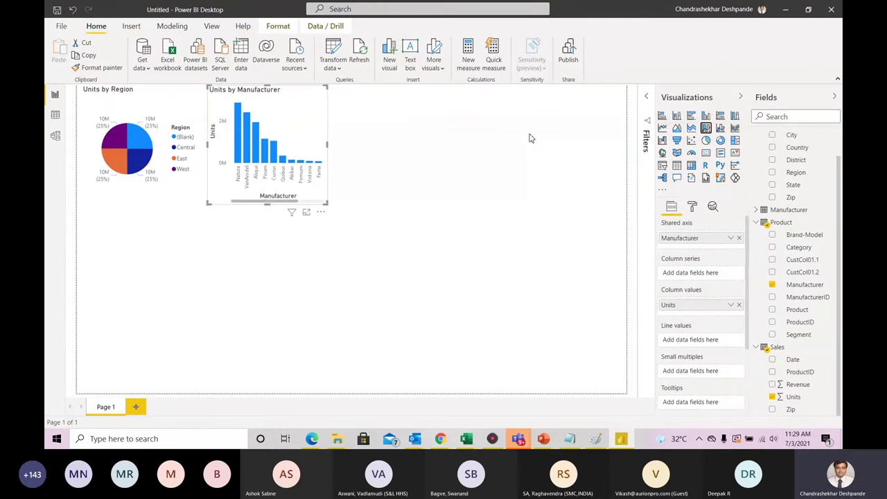
key(ctrl+z)
click(449, 198)
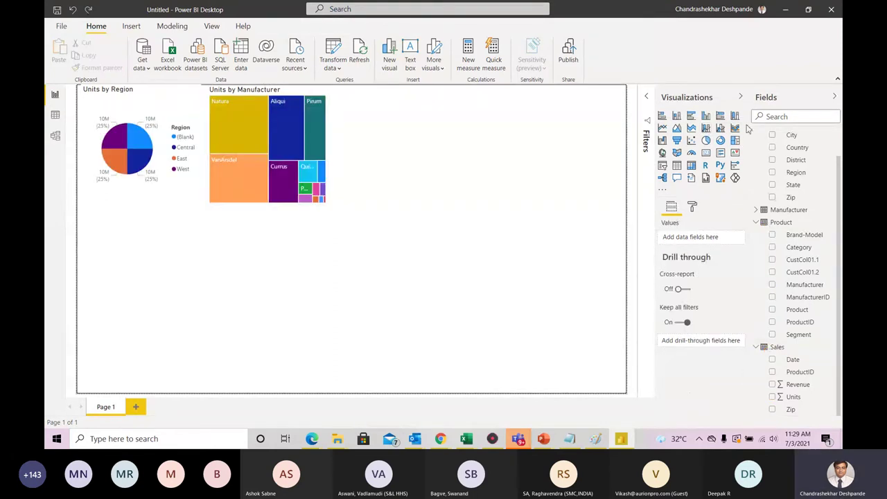
click(706, 128)
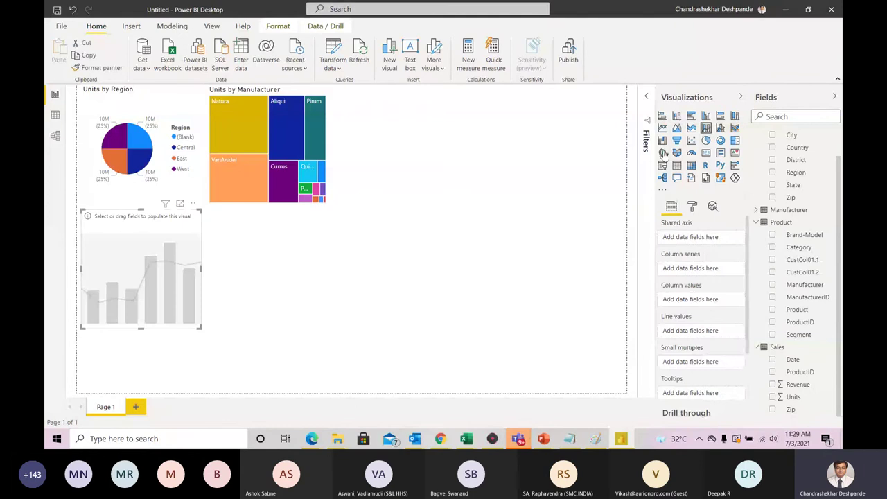
drag(109, 223, 395, 195)
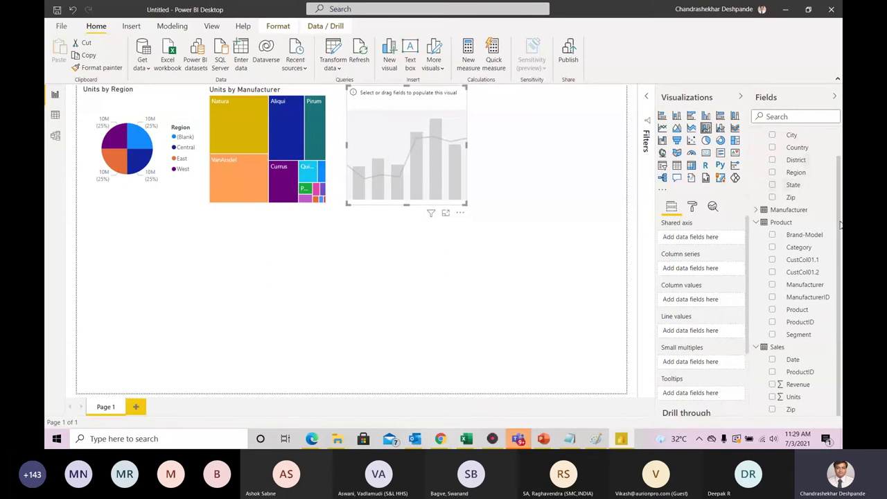
Step: Use Year from the Date table as the shared axis of the line and stacked column chart
scroll(832, 229, up, 2)
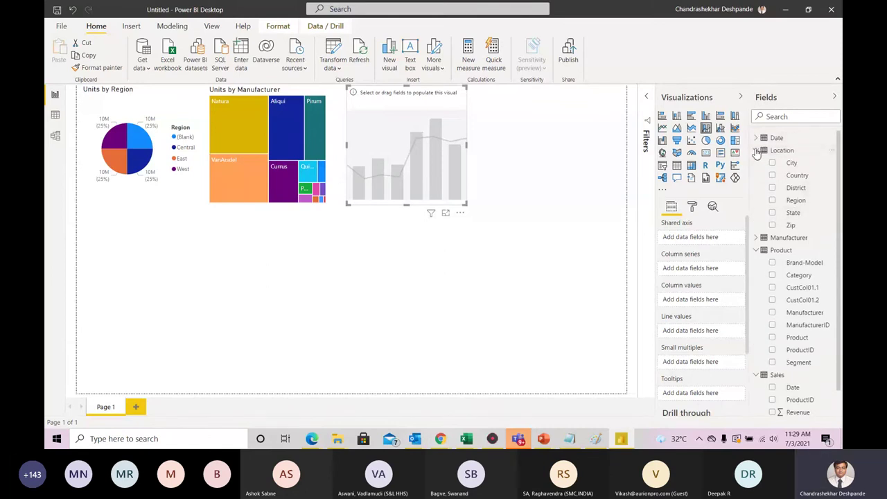
click(756, 151)
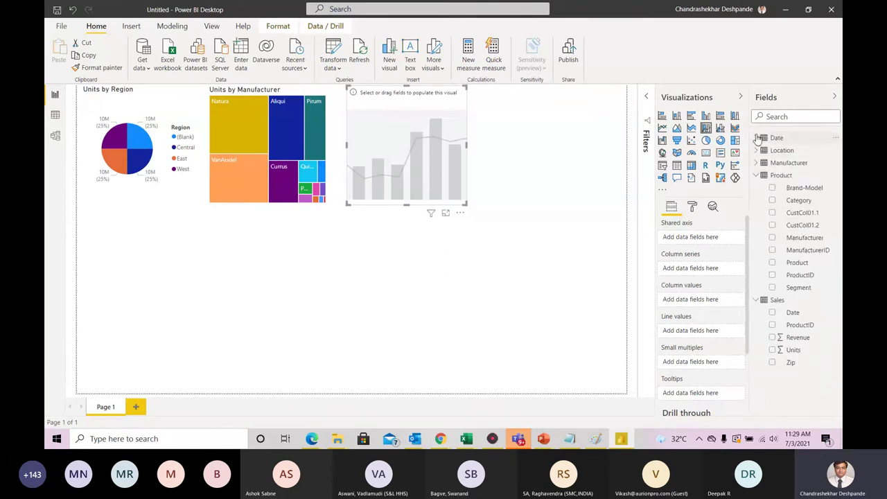
click(755, 138)
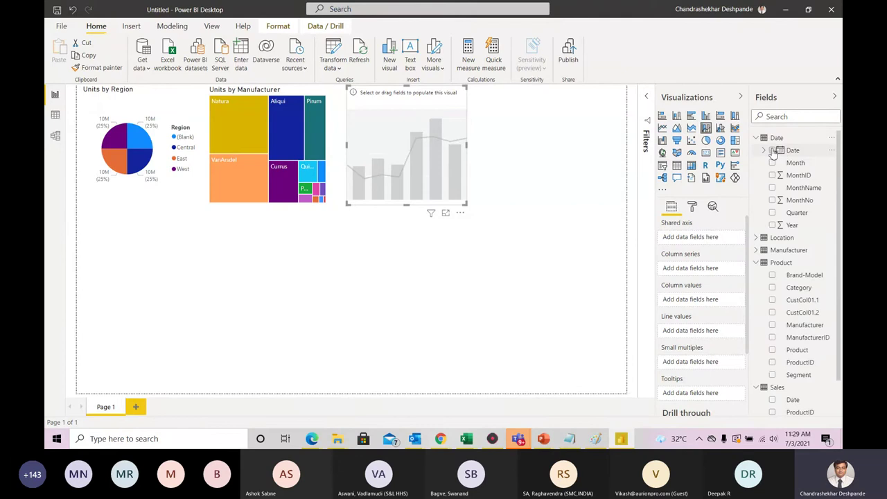
click(773, 151)
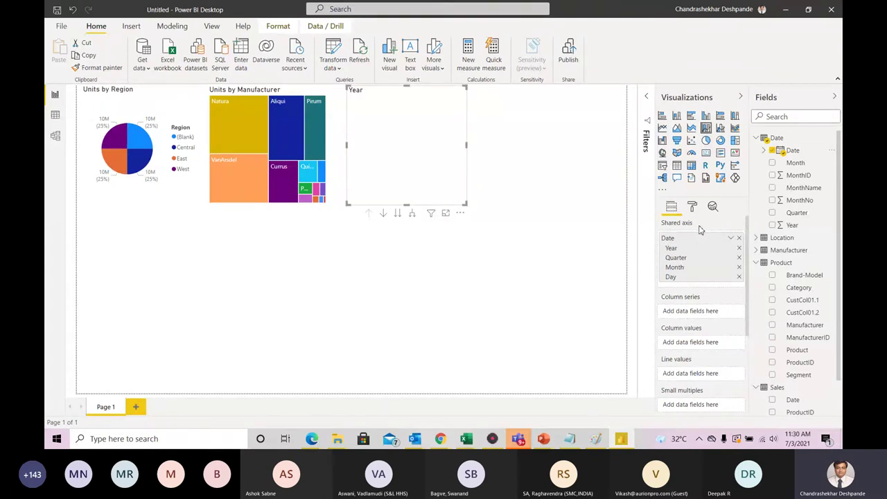
click(771, 150)
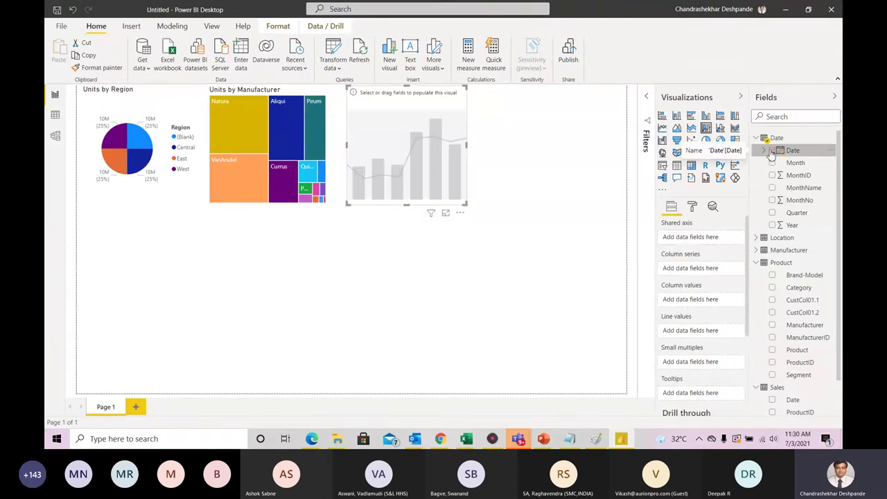
click(772, 225)
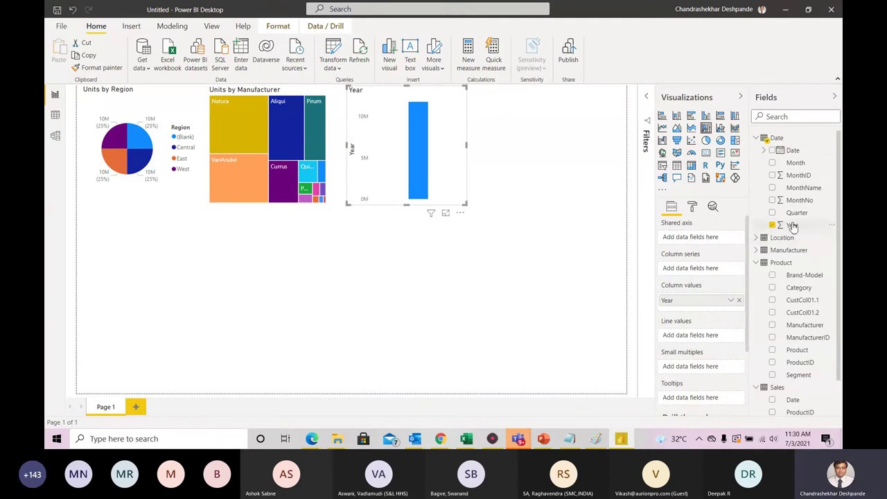
drag(792, 225, 700, 238)
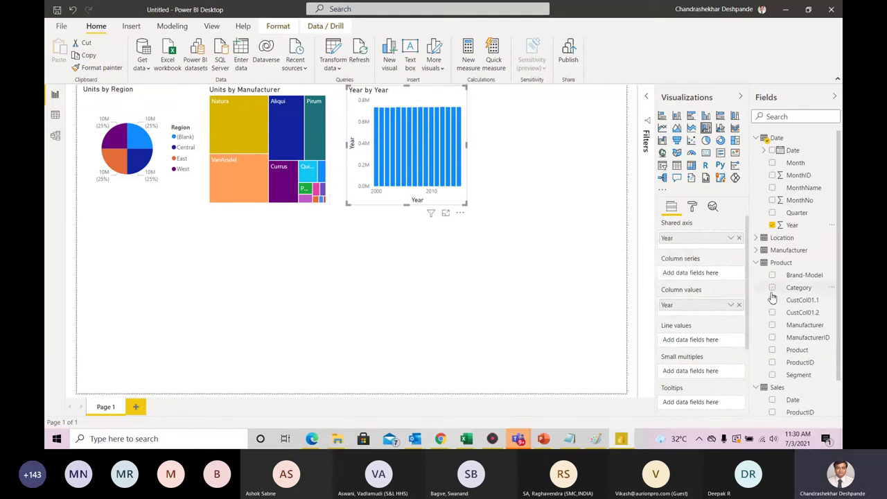
Step: Replace Year in the chart's column values with Revenue from Sales, and use Units from Sales as its line values
click(756, 263)
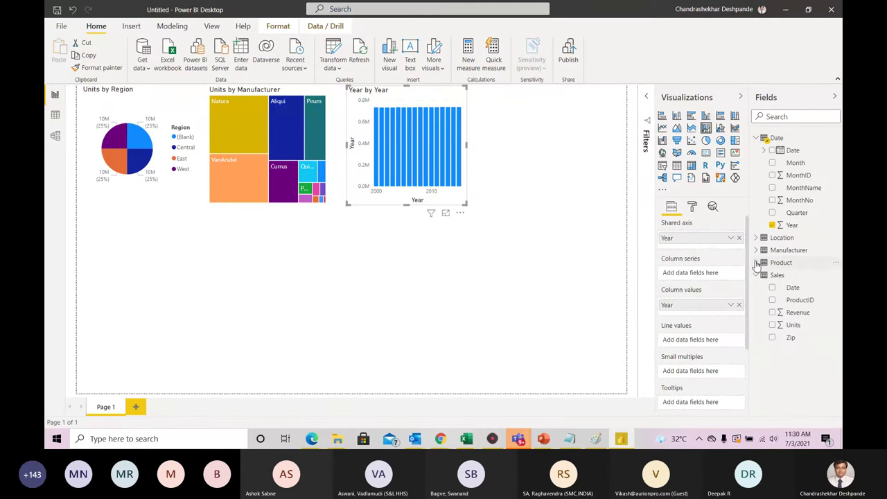
drag(799, 329, 695, 309)
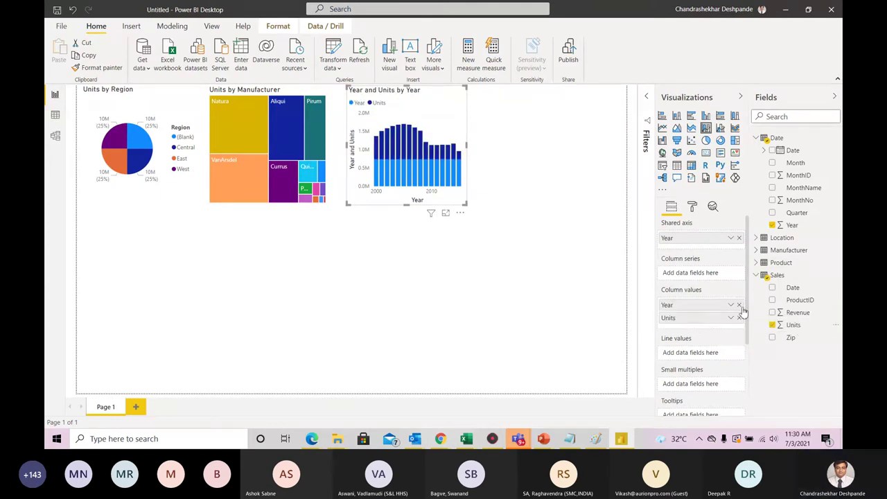
click(739, 306)
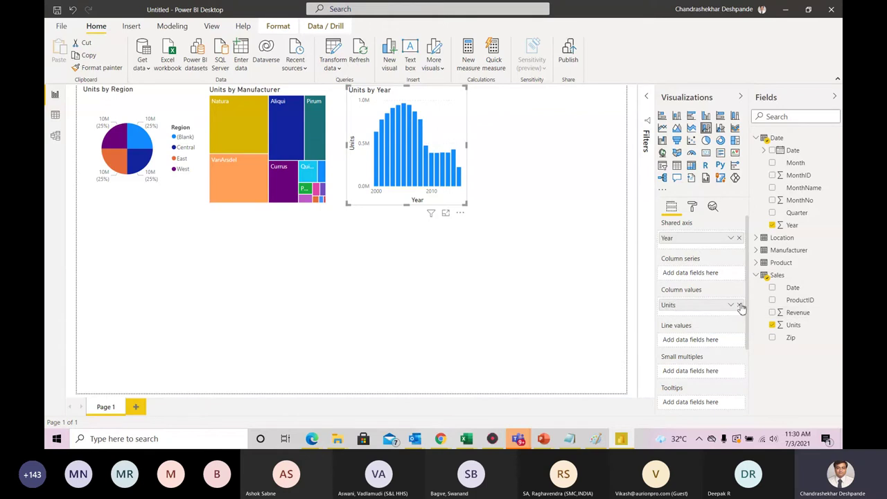
click(738, 305)
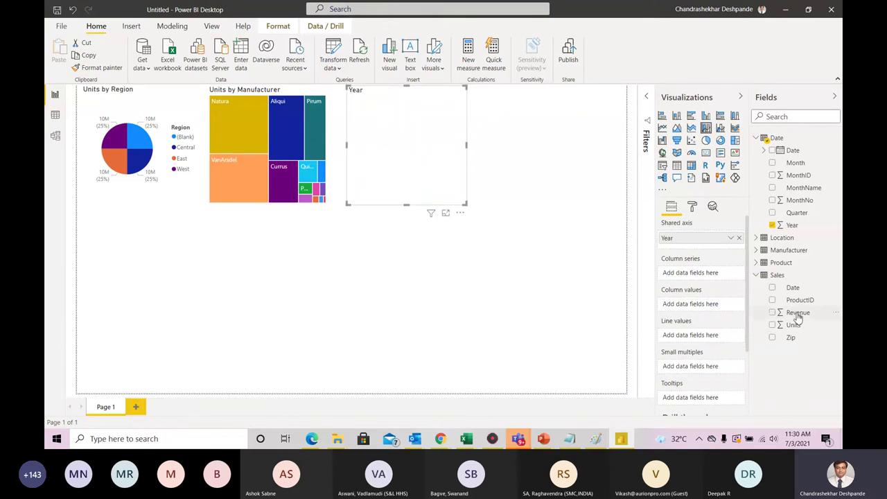
drag(796, 315, 695, 306)
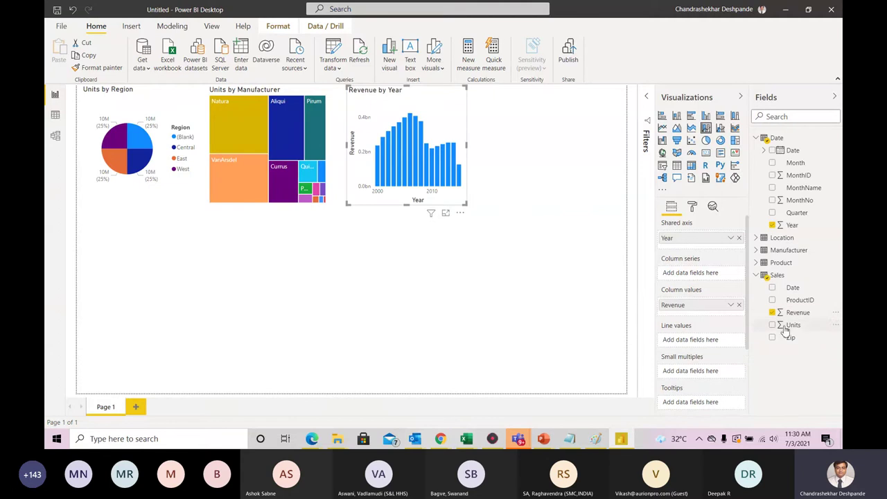
drag(794, 325, 695, 341)
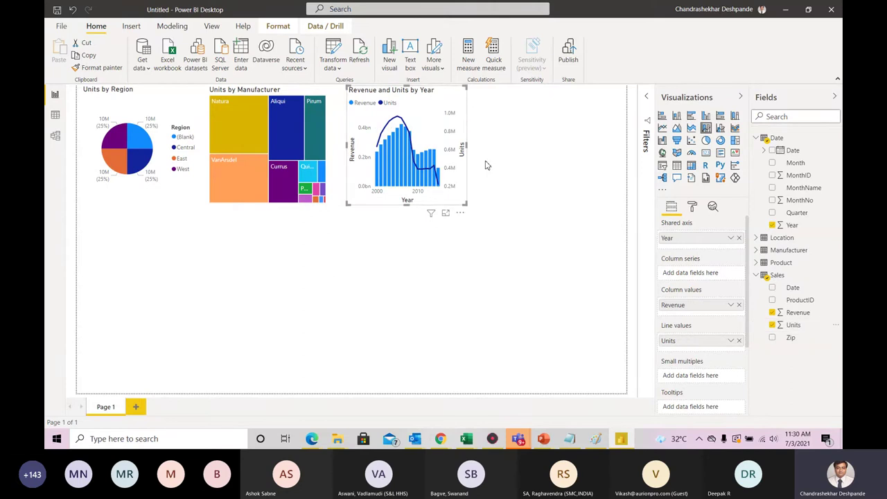
Step: Review the line and stacked column chart's formatting options, including the X axis settings
click(693, 206)
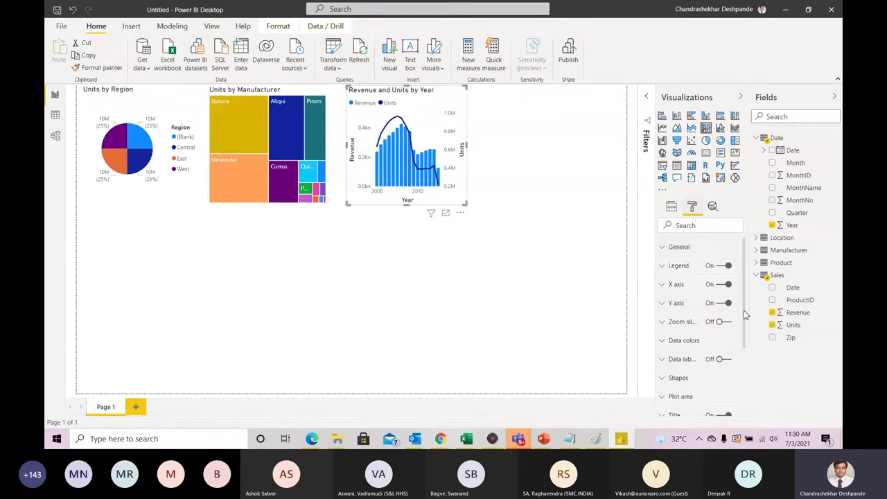
mouse_move(745, 316)
mouse_down()
mouse_move(743, 361)
mouse_move(742, 309)
mouse_up()
click(664, 286)
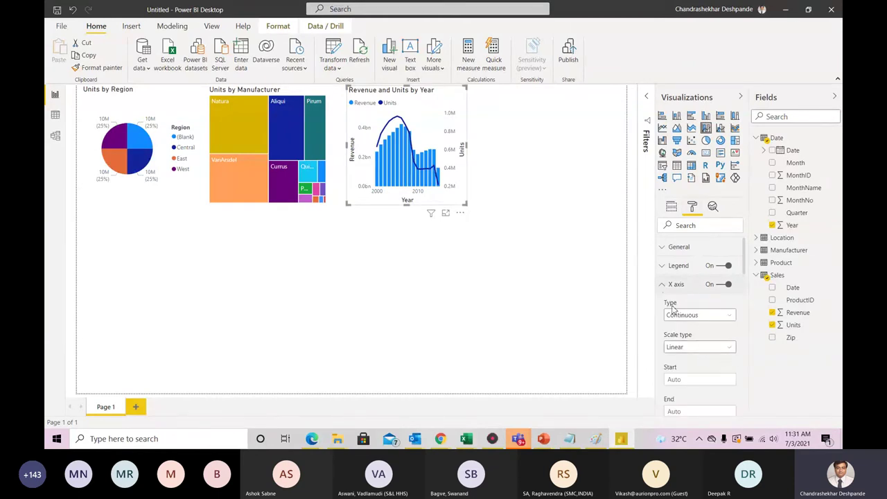
click(663, 285)
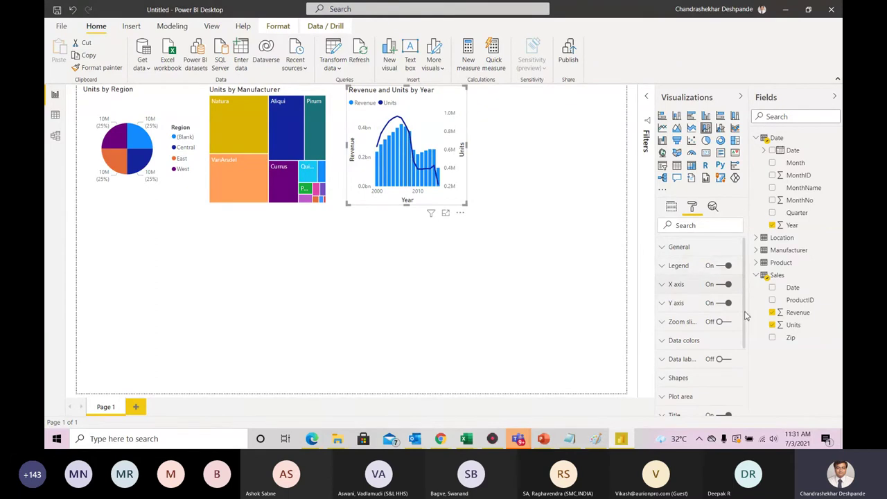
Step: Examine the Y axis formatting settings of the line and stacked column chart, from position and scale type to color and text size
mouse_move(746, 317)
mouse_down()
mouse_move(746, 395)
mouse_move(744, 332)
mouse_up()
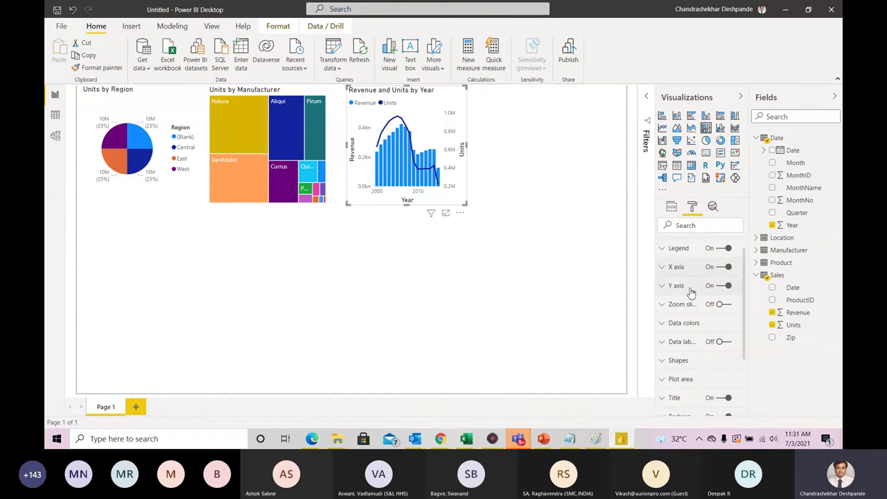
click(666, 288)
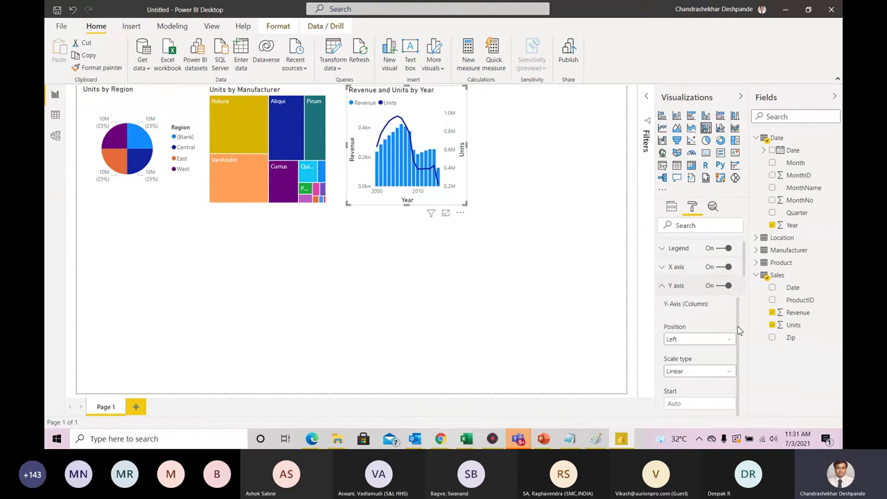
drag(739, 330, 738, 381)
scroll(737, 406, down, 2)
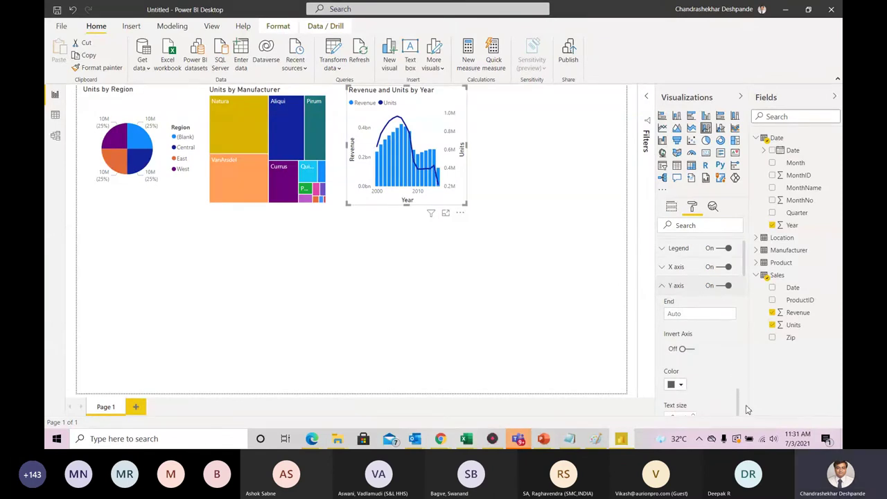
drag(739, 406, 738, 294)
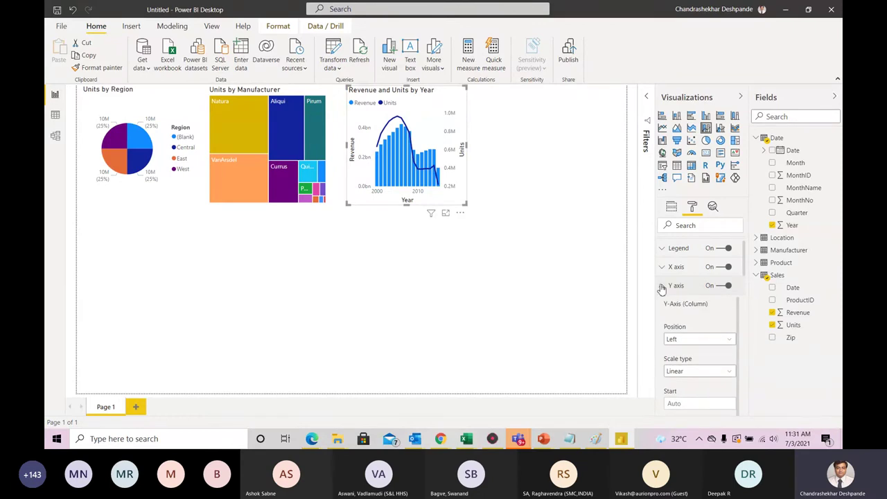
click(662, 289)
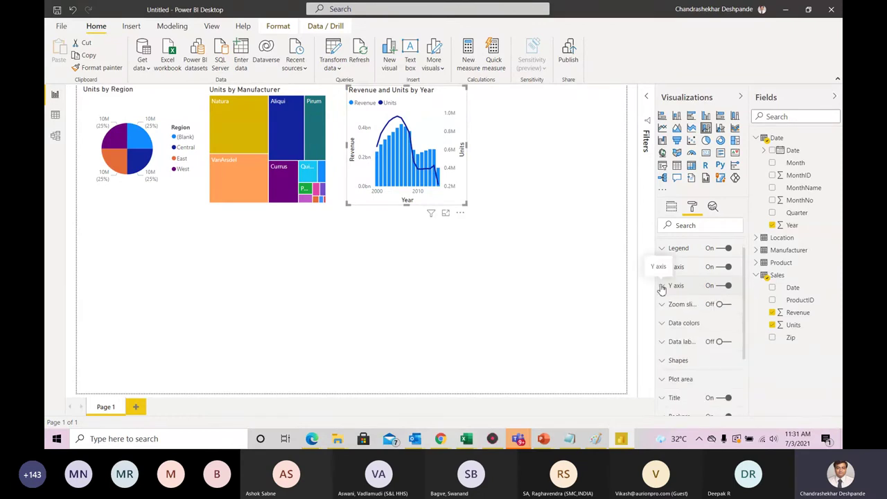
Step: Set the default data color of the line and stacked column chart's Revenue columns to a medium yellow theme shade, and deselect the chart
click(663, 324)
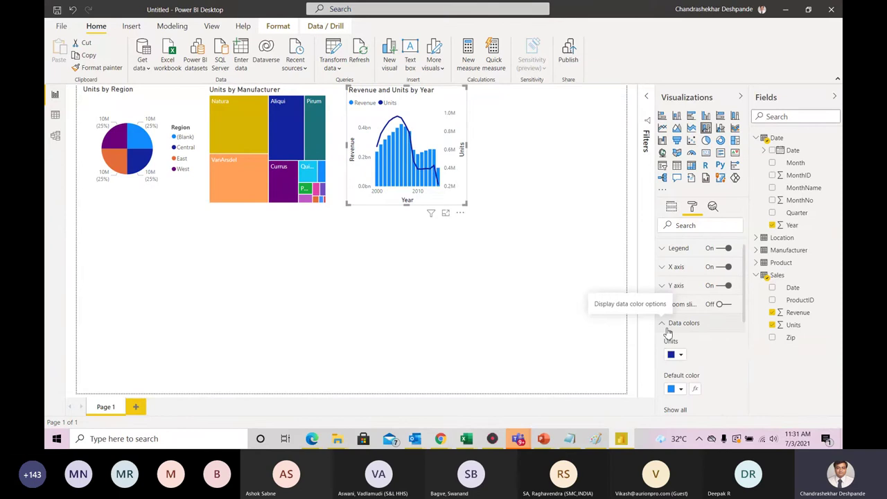
click(682, 390)
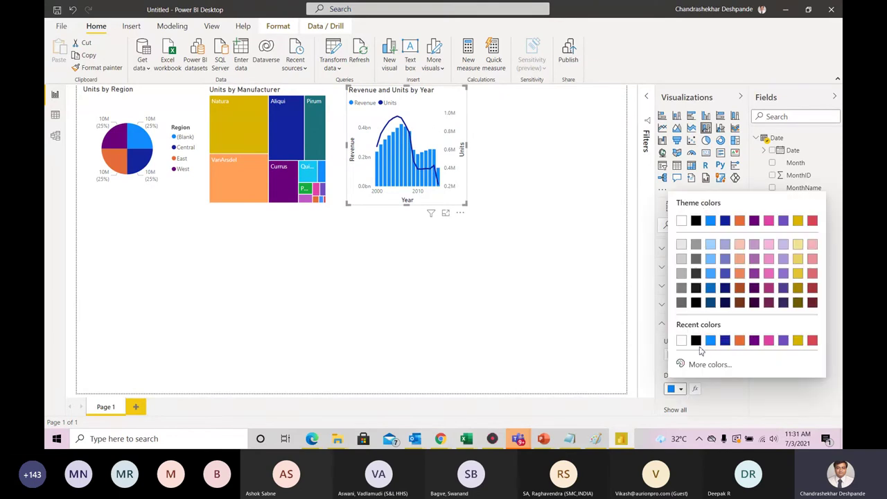
click(799, 273)
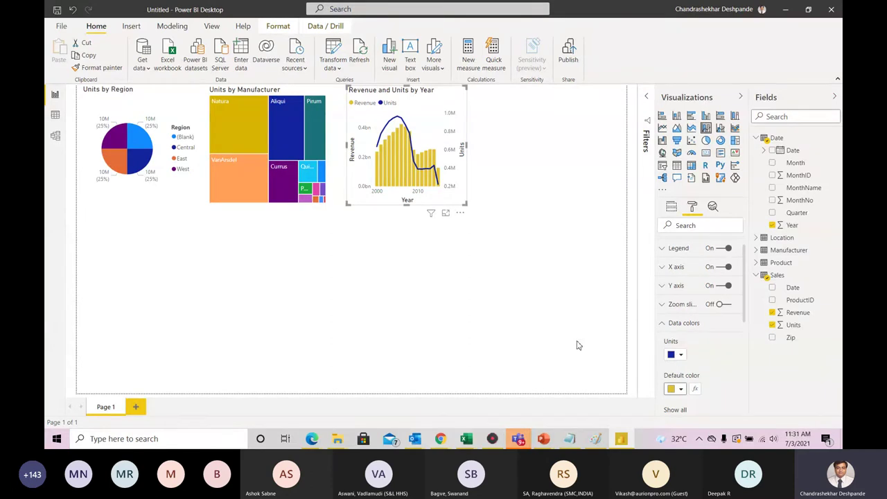
click(539, 323)
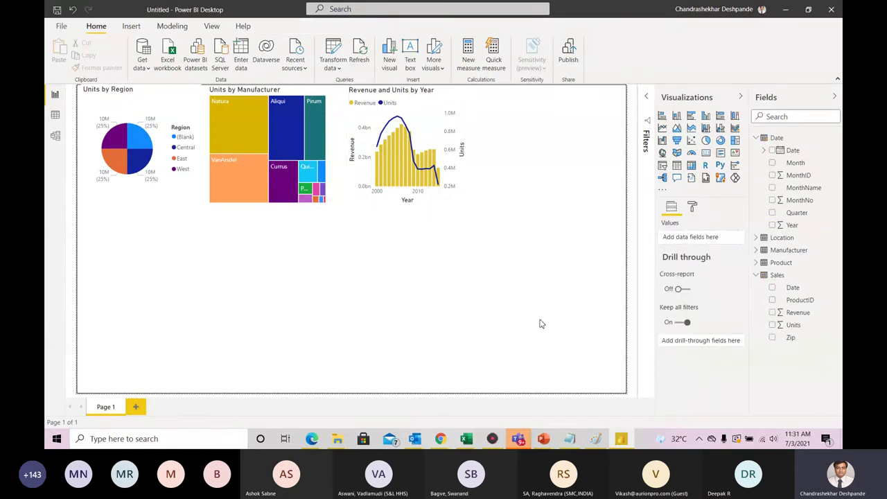